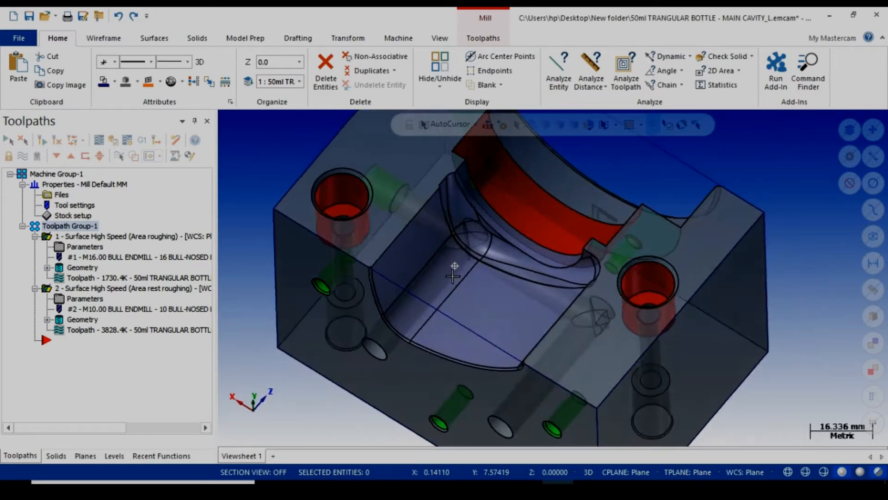
# - Remove the two wireframe lines spanning the cavity opening along the block's top edges from the display
pyautogui.click(458, 323)
pyautogui.click(672, 156)
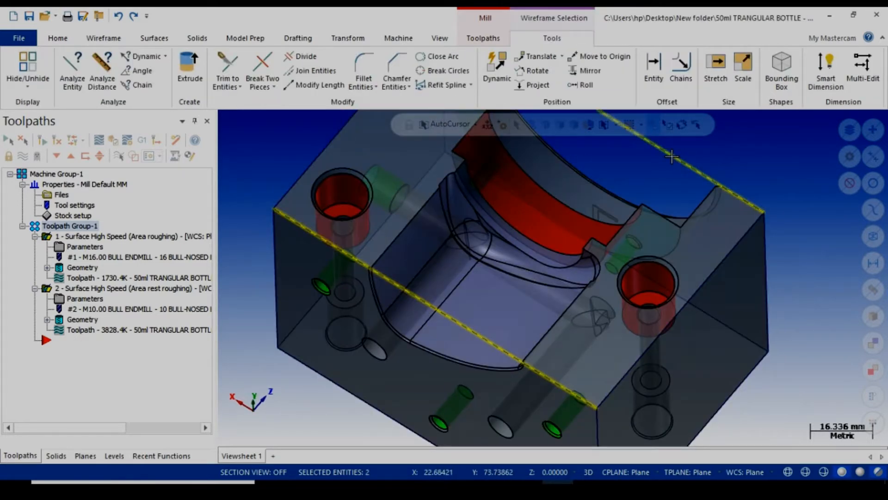
pyautogui.rightClick(661, 156)
pyautogui.click(630, 155)
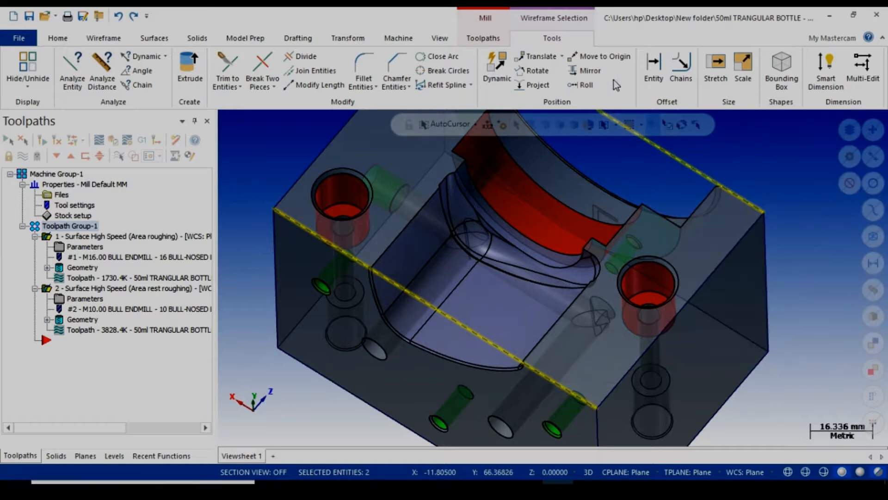
pyautogui.click(58, 37)
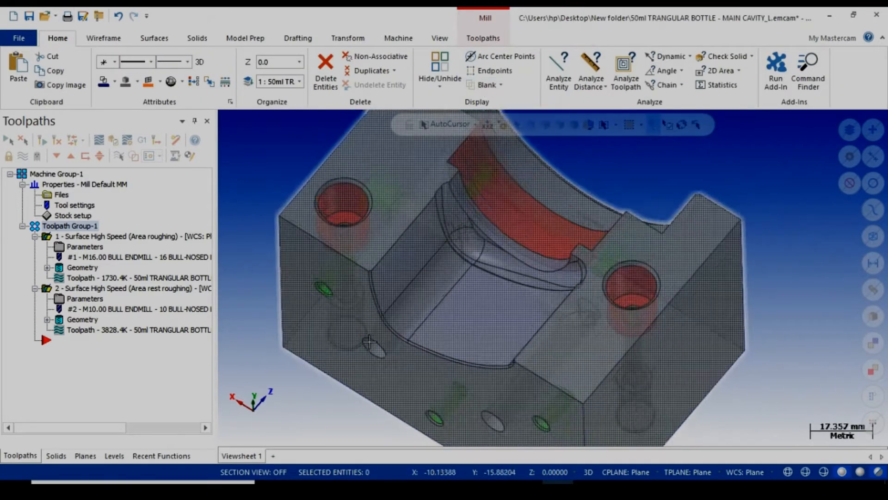
# - Collapse the area roughing and area rest roughing operations in the toolpath tree
pyautogui.moveTo(368, 342); pyautogui.dragTo(505, 218, button='middle')
pyautogui.scroll(-3, 477, 239)
pyautogui.scroll(3, 521, 248)
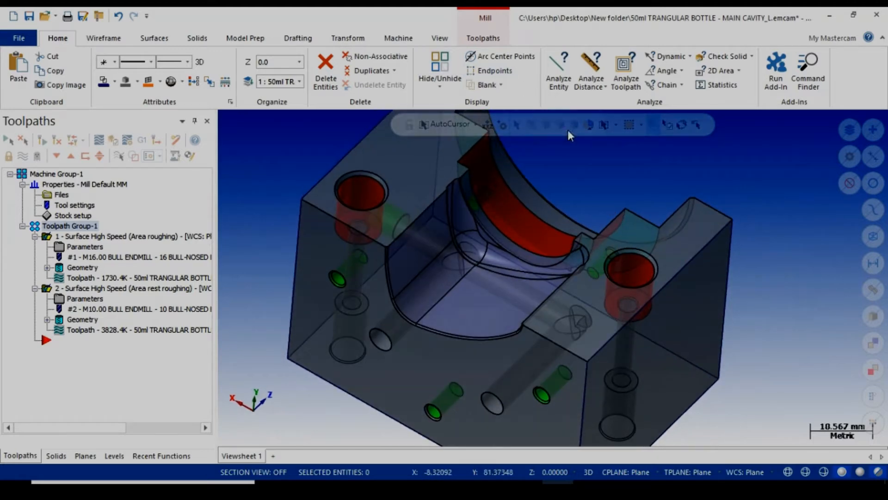
pyautogui.moveTo(601, 157); pyautogui.dragTo(451, 265, button='middle')
pyautogui.scroll(-2, 417, 273)
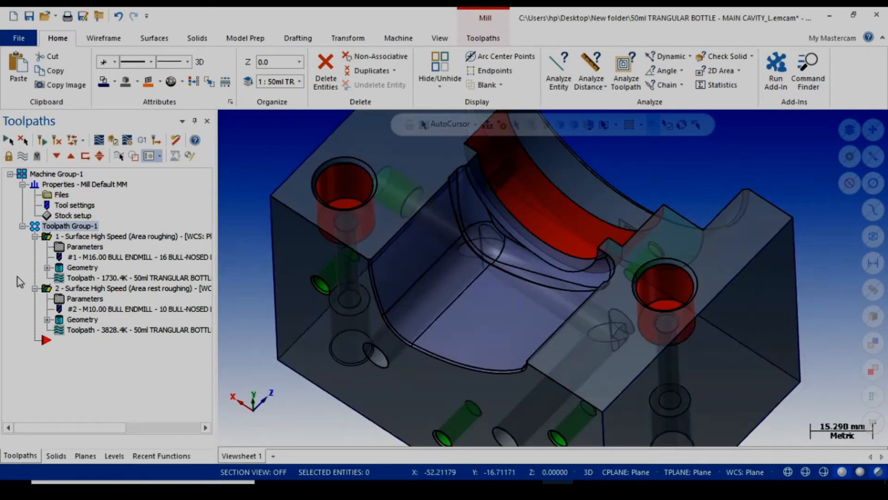
pyautogui.click(35, 236)
pyautogui.click(35, 247)
# - Create a stock model named LEFT MATERIAL BY 10 MM and take its initial shape from the stock setup
pyautogui.moveTo(456, 246)
pyautogui.mouseDown(button='middle')
pyautogui.moveTo(502, 226)
pyautogui.moveTo(504, 241)
pyautogui.mouseUp(button='middle')
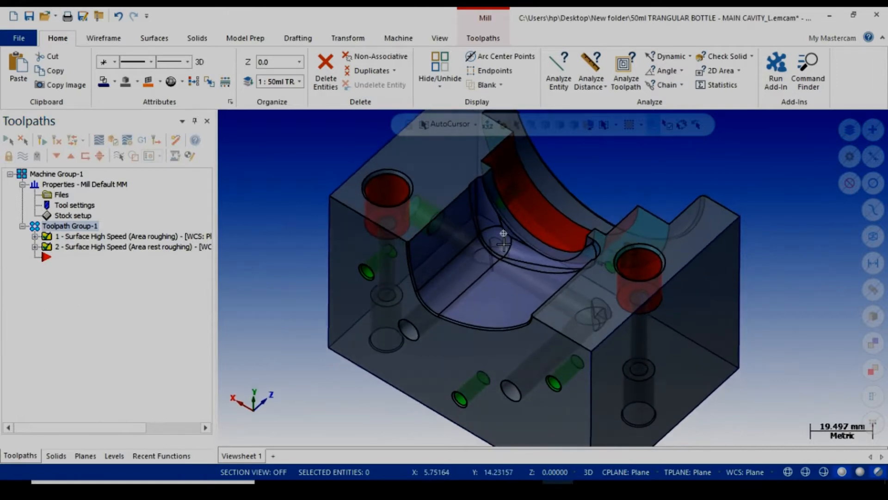
pyautogui.scroll(1, 634, 163)
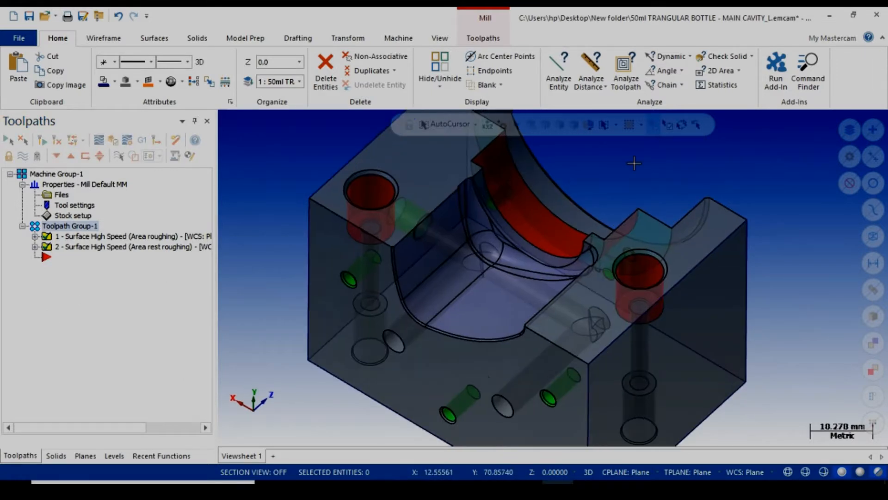
pyautogui.click(187, 298)
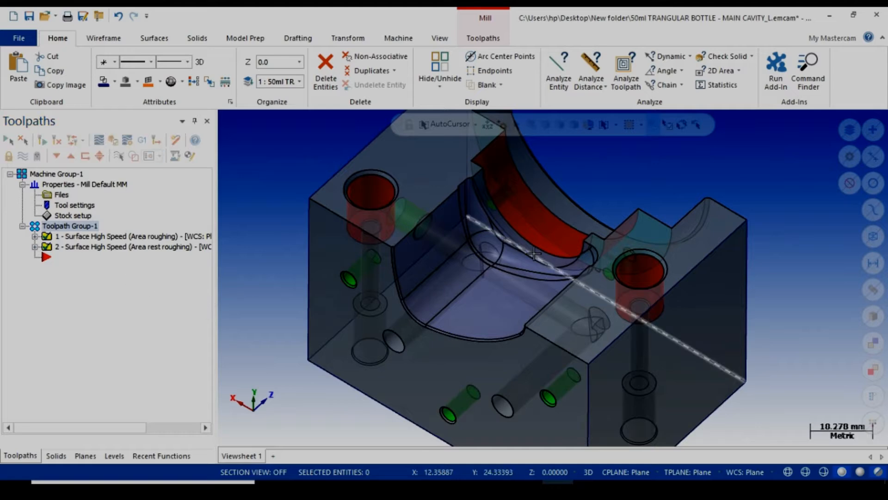
pyautogui.scroll(-1, 534, 253)
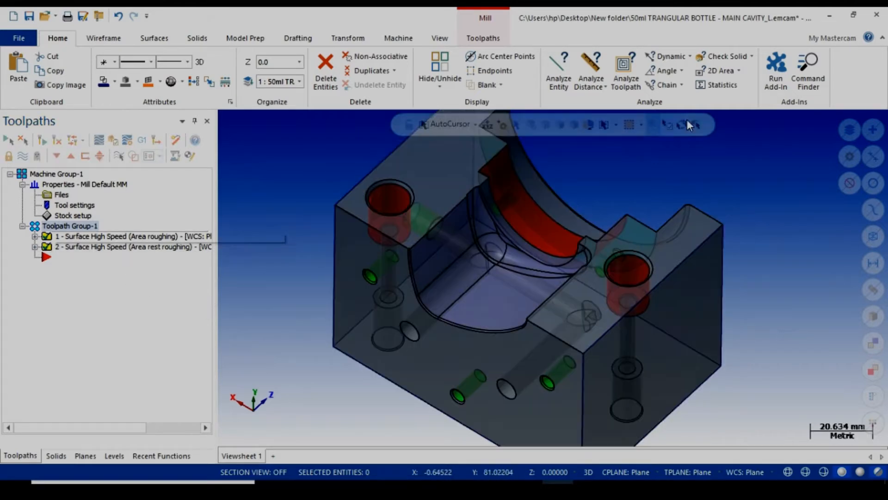
pyautogui.click(479, 38)
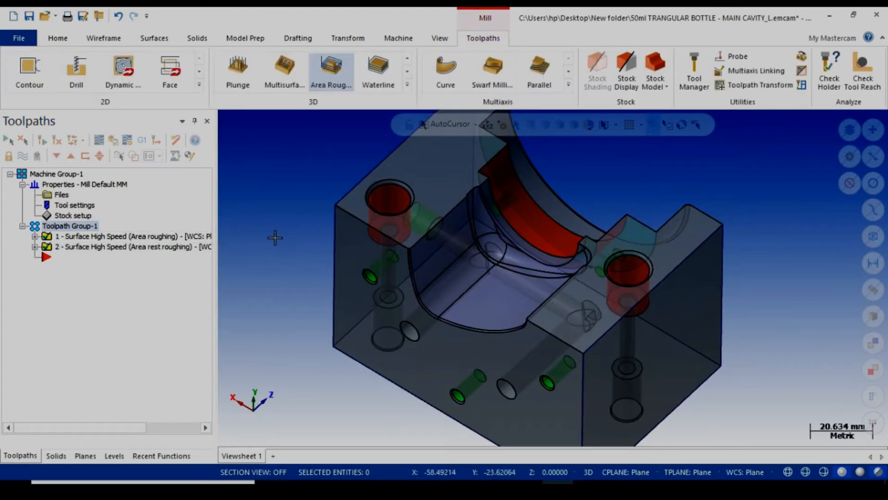
pyautogui.click(659, 83)
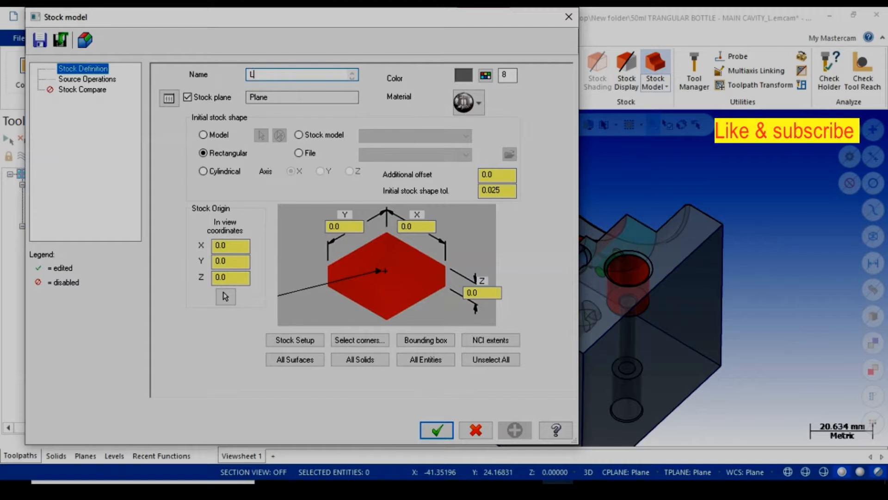
pyautogui.write('LEFT MATERIAL BY 10 MM')
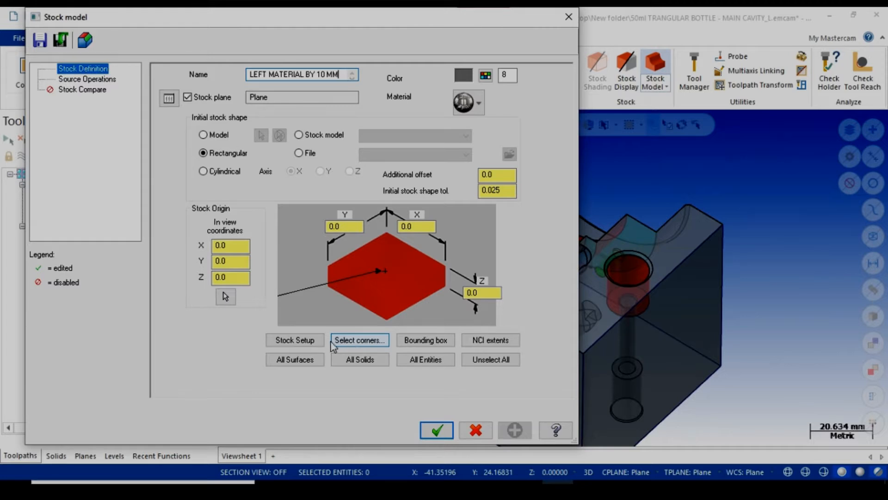
pyautogui.click(288, 341)
# - Set both roughing operations of Toolpath Group-1 as the stock model's source operations and accept the definition
pyautogui.click(87, 79)
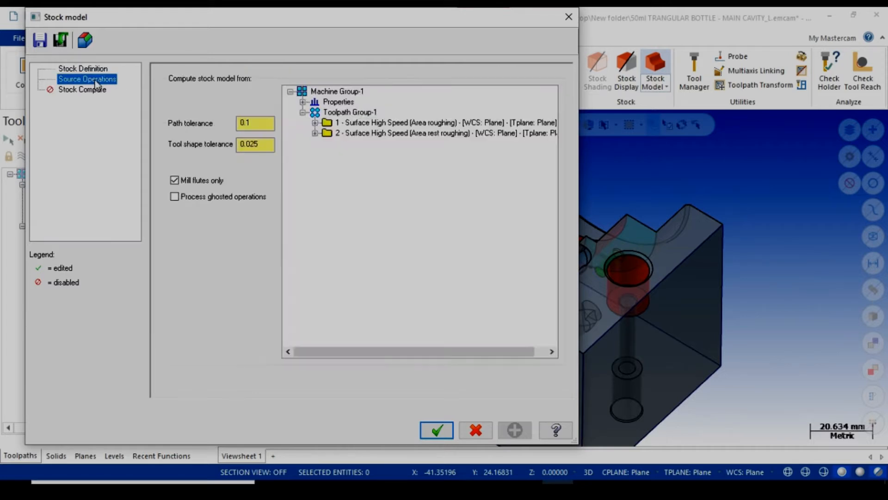
pyautogui.click(329, 112)
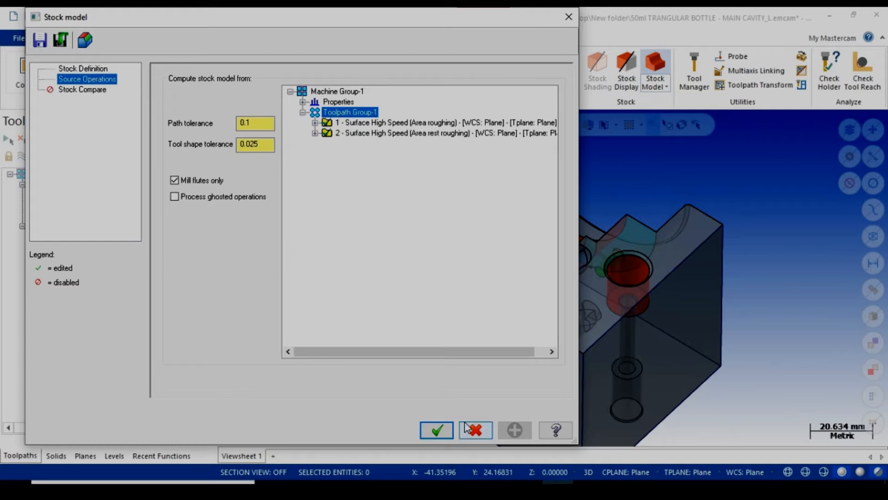
pyautogui.click(438, 431)
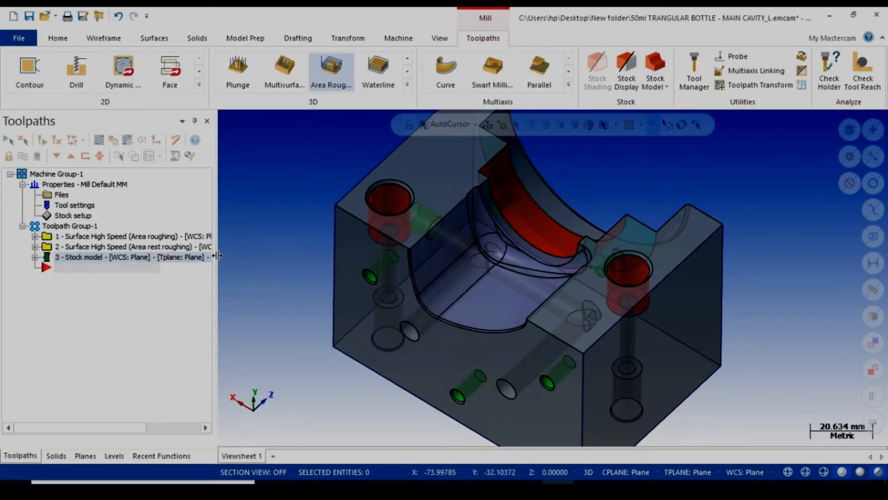
# - Expand the new stock model operation in the toolpath tree and regenerate it to compute the remaining material
pyautogui.scroll(-1, 279, 253)
pyautogui.scroll(1, 258, 160)
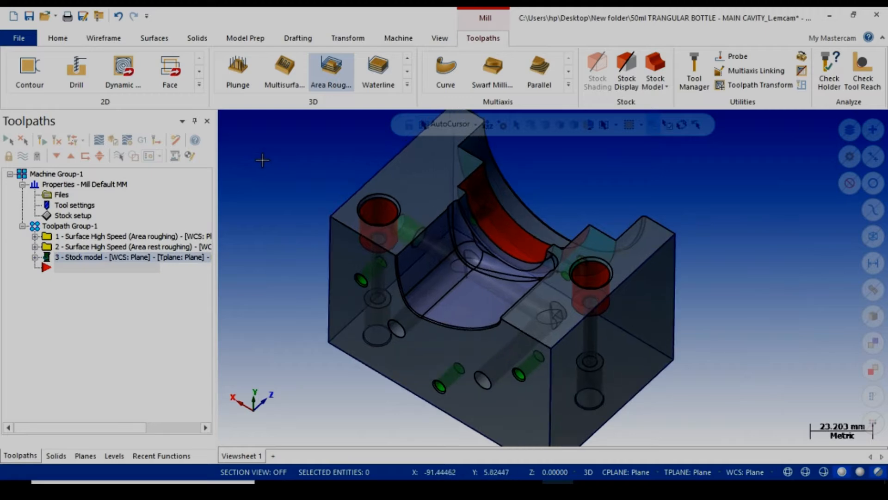
pyautogui.click(35, 257)
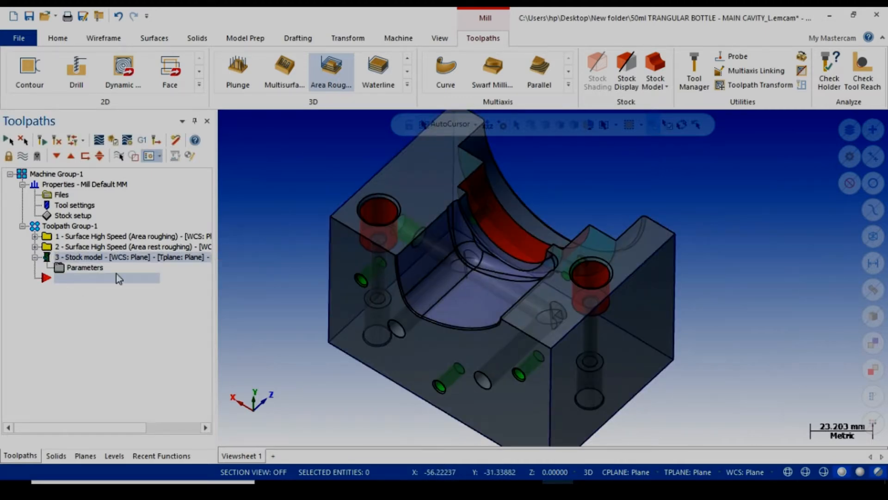
pyautogui.scroll(-1, 266, 198)
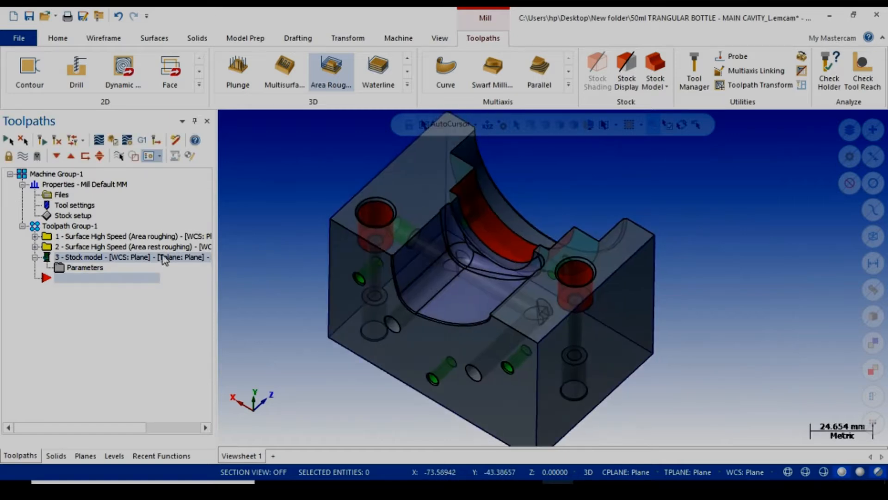
pyautogui.scroll(1, 279, 192)
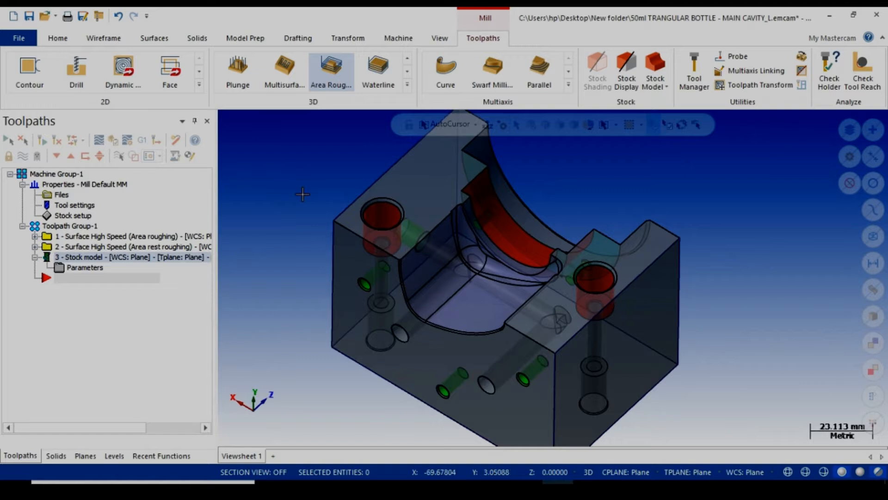
pyautogui.click(110, 293)
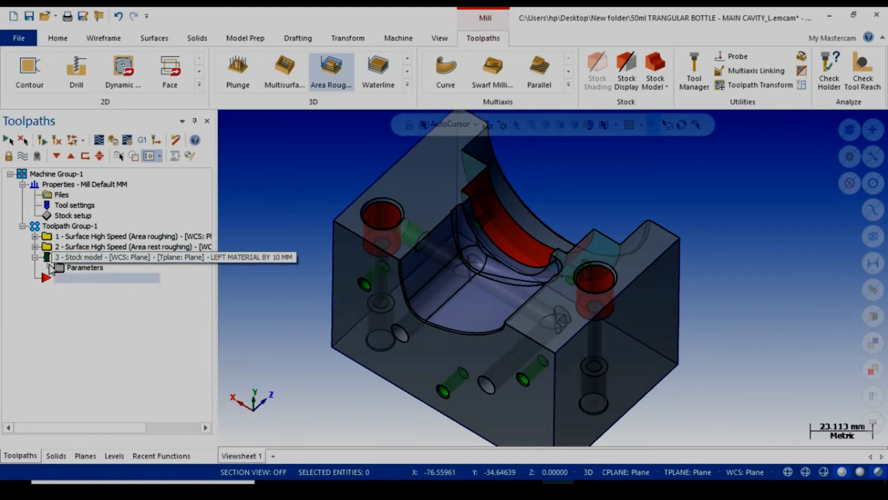
pyautogui.scroll(-1, 300, 334)
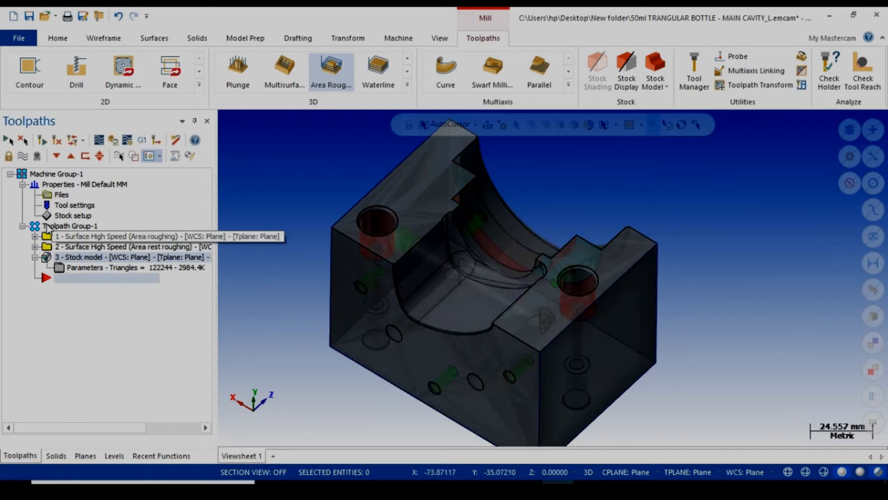
# - Turn off the stock model display and blank the cavity block solid
pyautogui.click(23, 158)
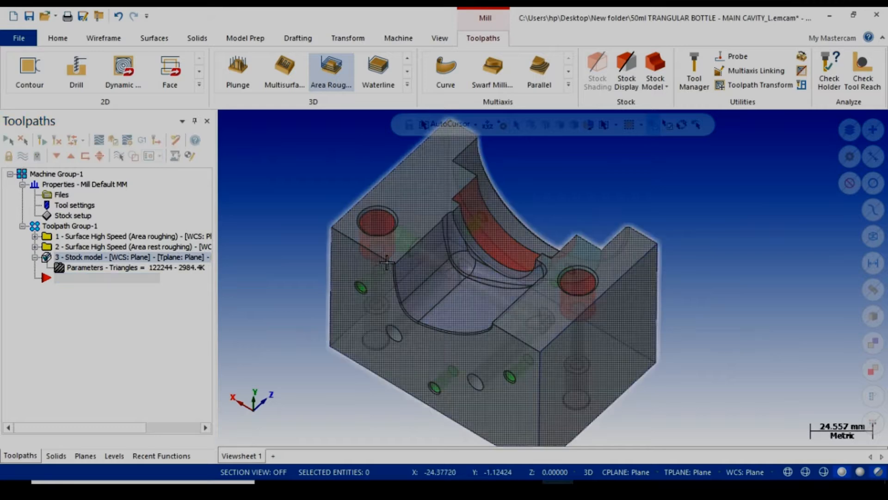
pyautogui.scroll(-1, 456, 262)
pyautogui.click(457, 262)
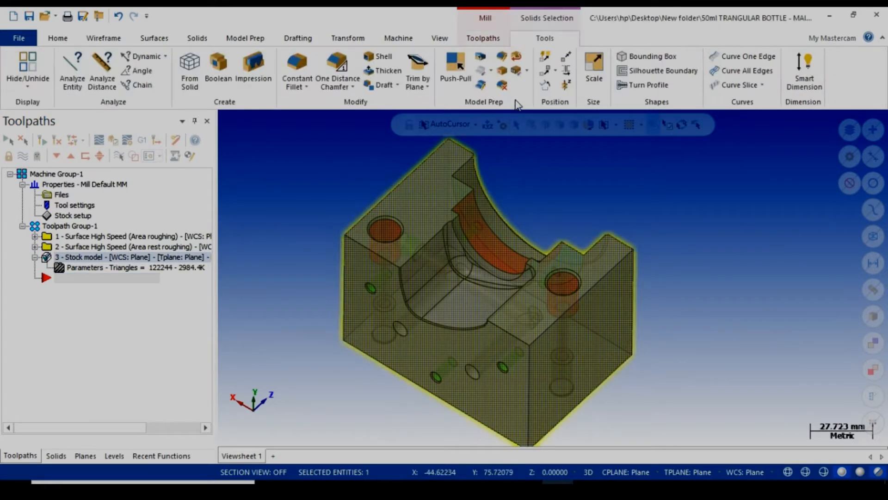
pyautogui.click(58, 38)
pyautogui.click(495, 87)
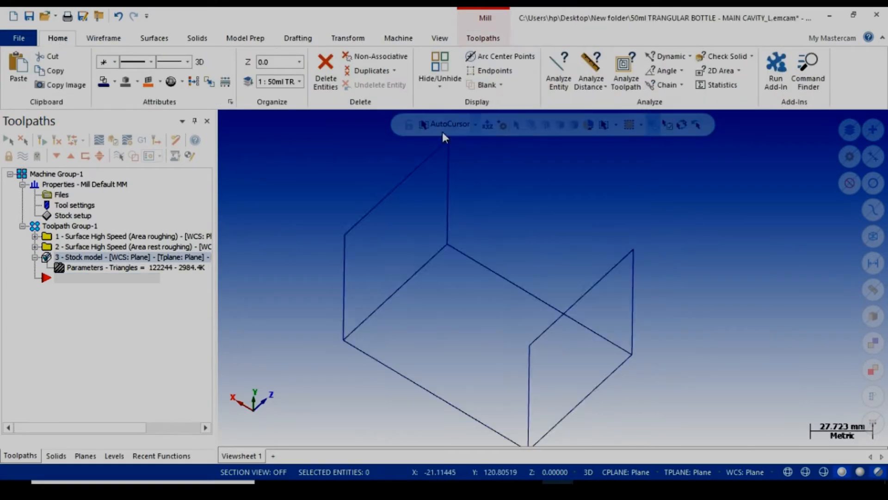
# - Show the computed stock model again and turn off translucency so it is displayed opaque
pyautogui.click(87, 261)
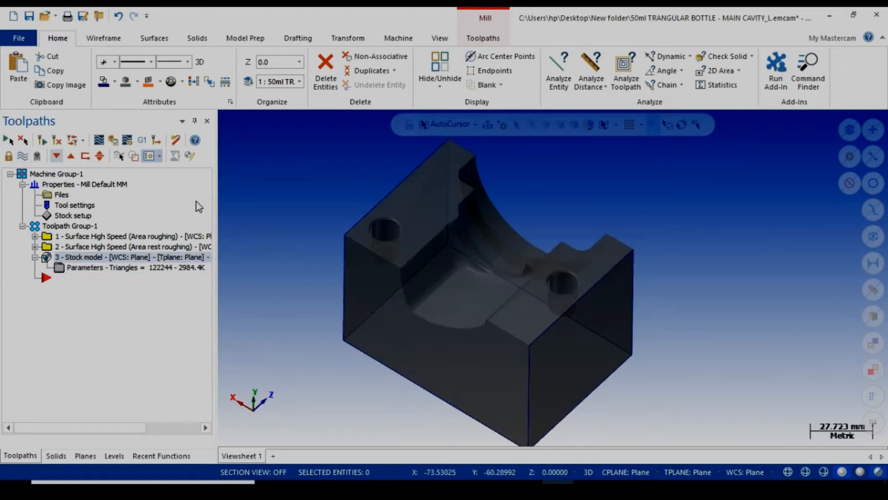
pyautogui.scroll(2, 545, 230)
pyautogui.scroll(-1, 569, 222)
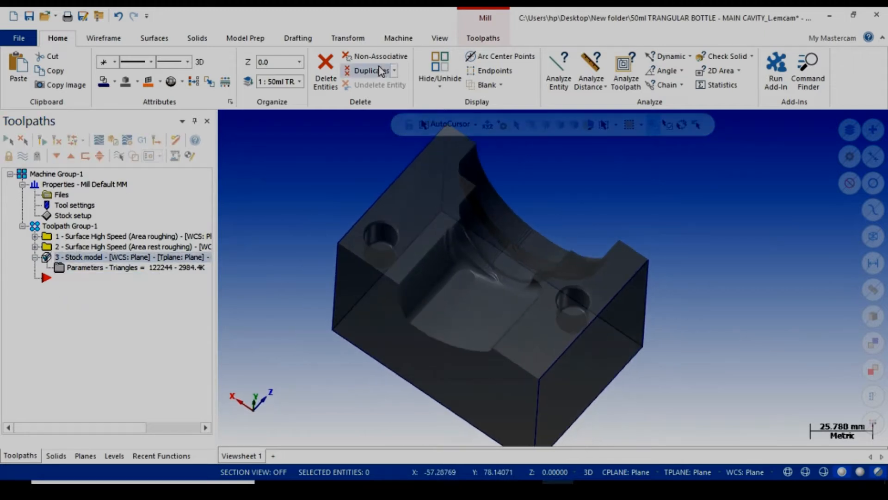
pyautogui.click(439, 38)
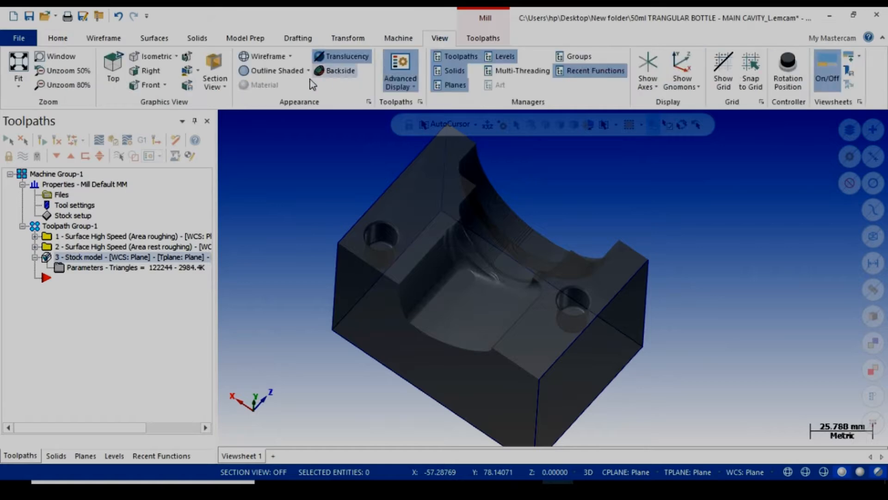
pyautogui.click(334, 56)
# - Examine the material left by the roughing operations in the cavity and neck areas of the stock model
pyautogui.scroll(5, 432, 310)
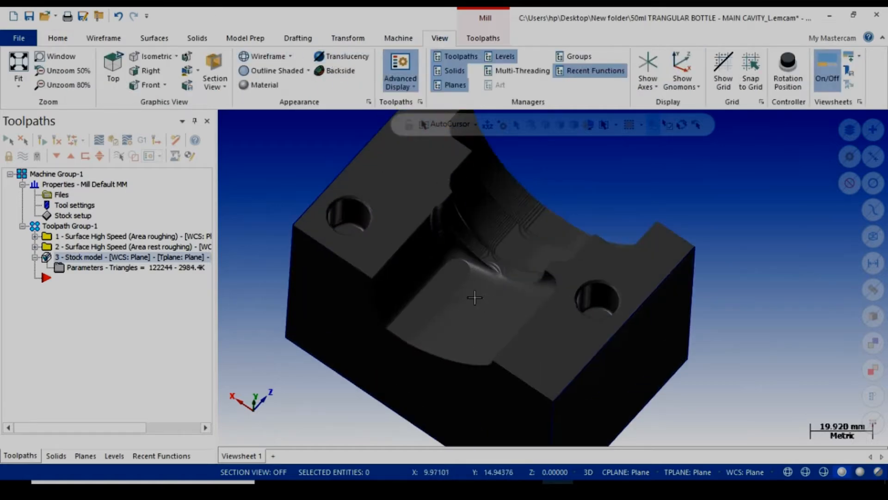
pyautogui.moveTo(432, 309)
pyautogui.mouseDown(button='middle')
pyautogui.moveTo(399, 323)
pyautogui.moveTo(423, 320)
pyautogui.mouseUp(button='middle')
pyautogui.scroll(-2, 491, 244)
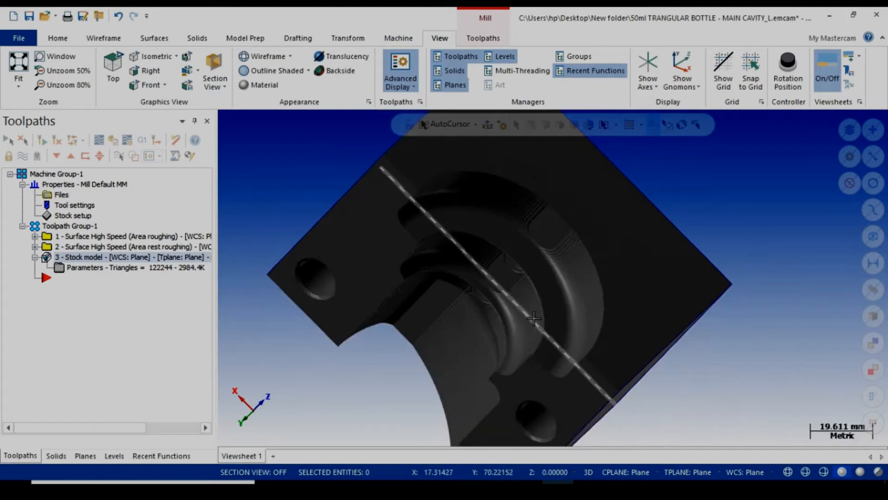
pyautogui.moveTo(491, 244); pyautogui.dragTo(465, 306, button='middle')
pyautogui.scroll(-2, 505, 370)
pyautogui.scroll(-2, 655, 351)
pyautogui.scroll(2, 559, 251)
pyautogui.scroll(3, 529, 222)
pyautogui.scroll(3, 518, 226)
pyautogui.scroll(-1, 374, 377)
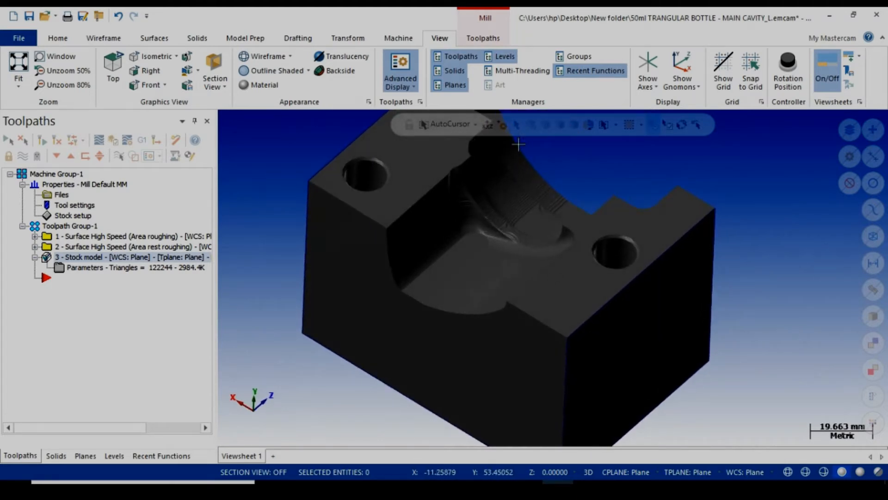
# - Hide the stock model and unblank the cavity block solid
pyautogui.click(23, 157)
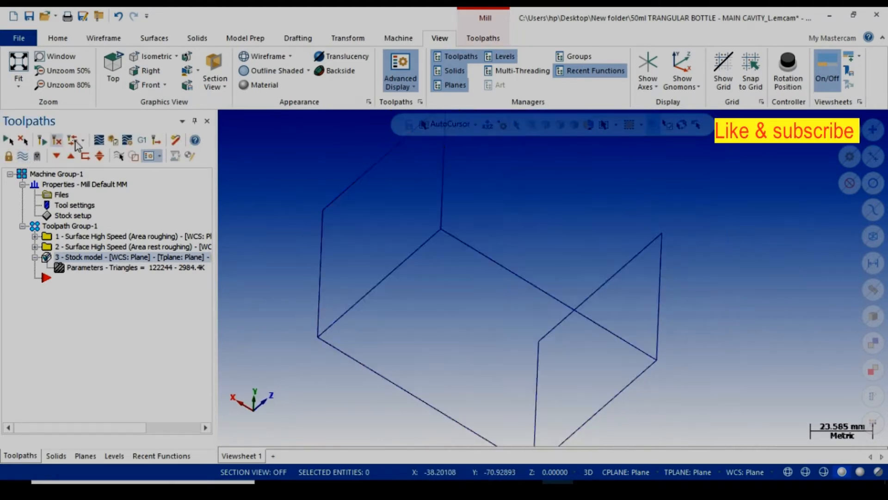
pyautogui.click(59, 39)
pyautogui.click(500, 85)
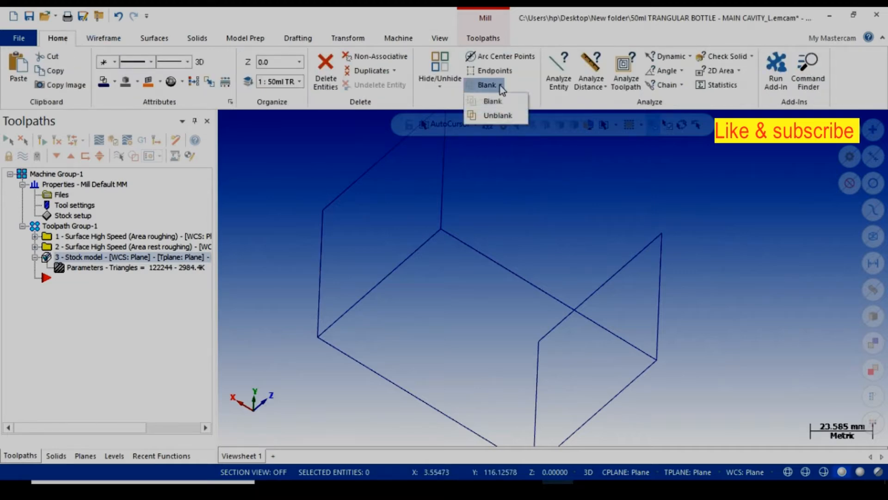
pyautogui.click(498, 118)
pyautogui.click(517, 158)
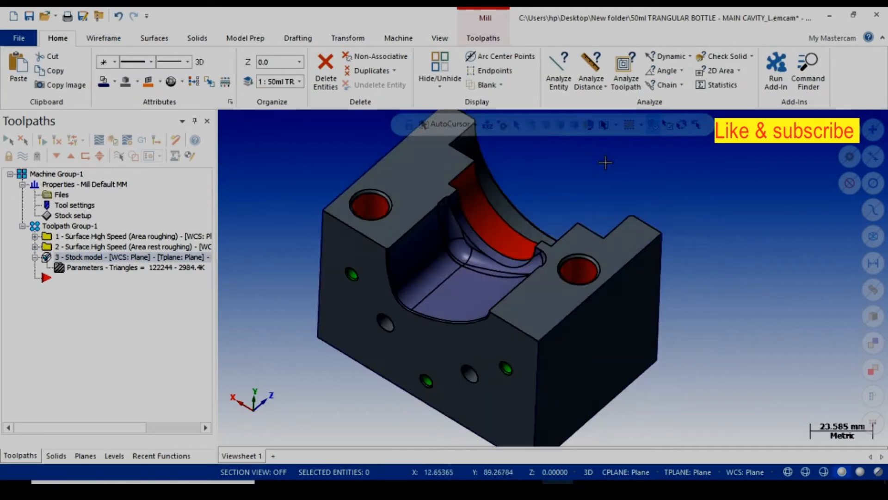
pyautogui.moveTo(606, 167); pyautogui.dragTo(606, 182, button='middle')
pyautogui.scroll(-1, 396, 311)
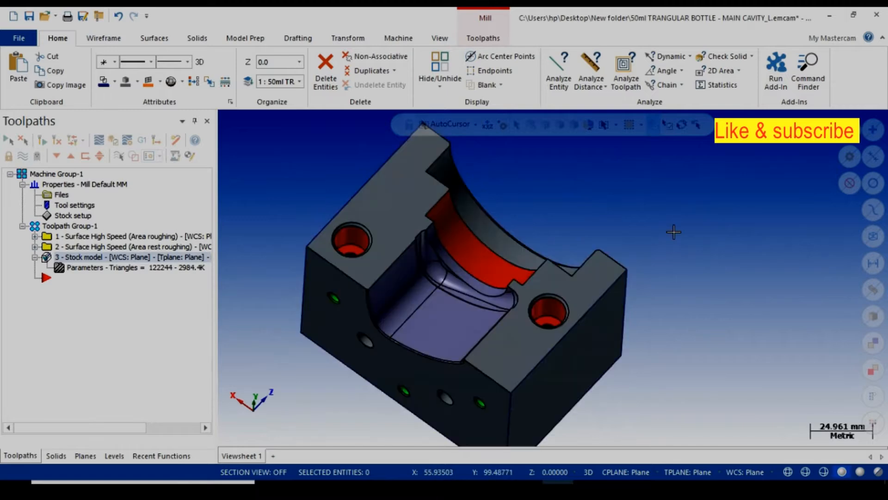
pyautogui.scroll(2, 357, 260)
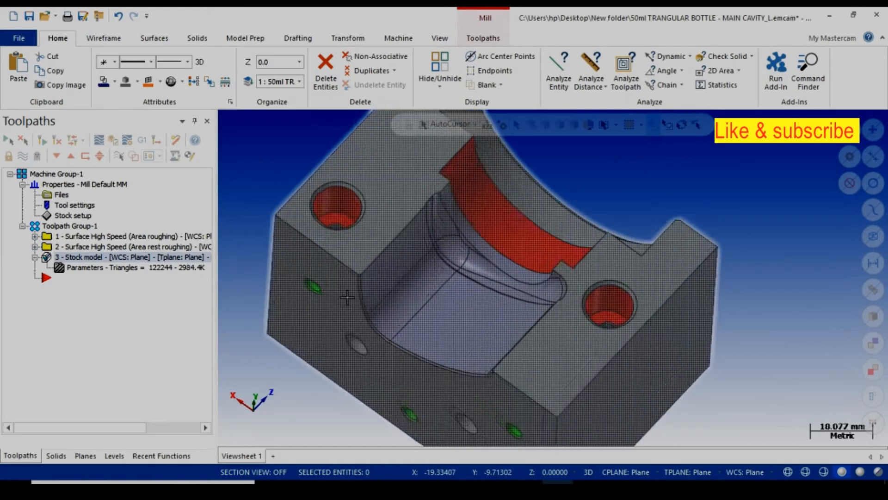
# - Examine the cavity's base fillets, shoulder corners and neck-side edges on the solid model
pyautogui.moveTo(398, 246); pyautogui.dragTo(421, 228, button='middle')
pyautogui.scroll(2, 459, 256)
pyautogui.scroll(6, 459, 256)
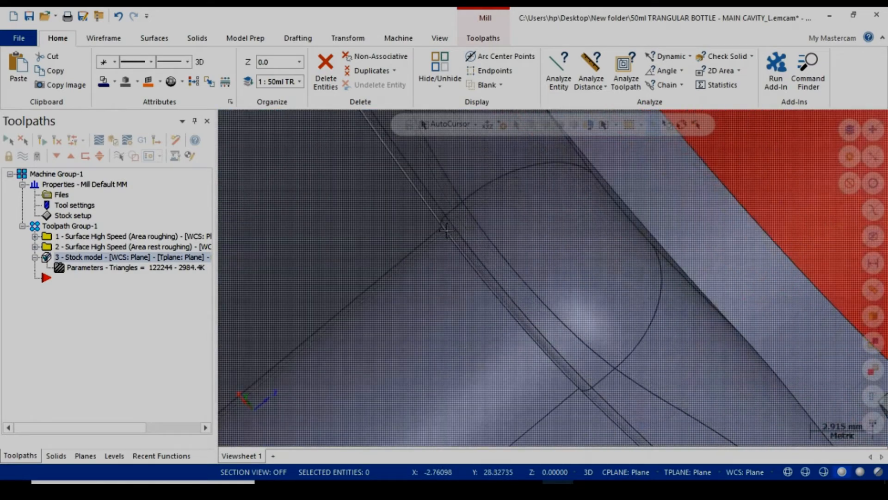
pyautogui.moveTo(447, 230); pyautogui.dragTo(414, 253, button='middle')
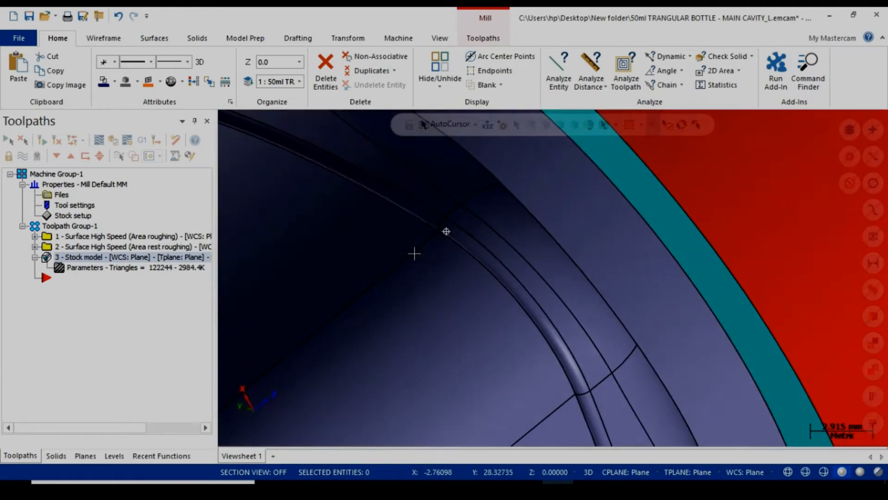
pyautogui.scroll(2, 466, 216)
pyautogui.scroll(-4, 446, 193)
pyautogui.scroll(-4, 458, 217)
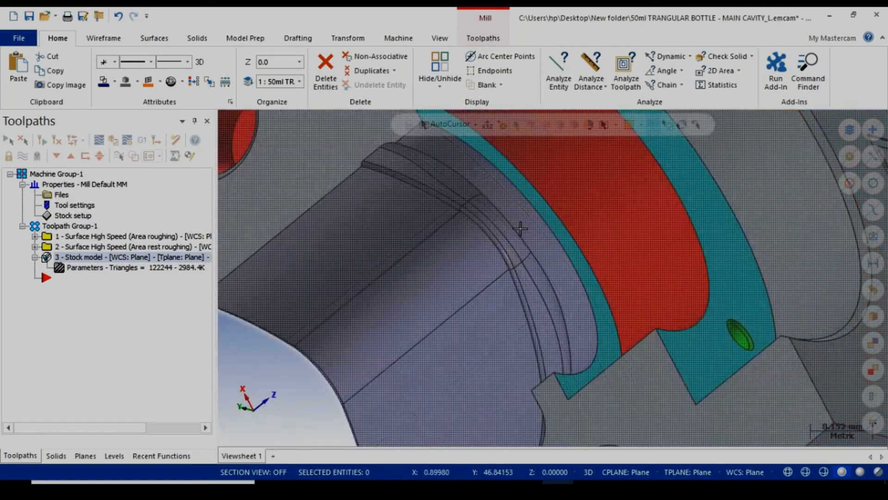
pyautogui.moveTo(524, 228); pyautogui.dragTo(496, 206, button='middle')
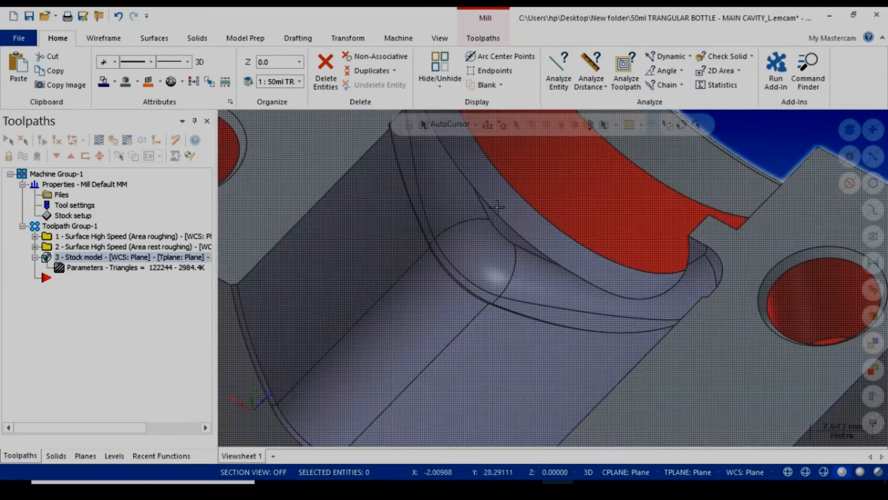
pyautogui.scroll(-1, 497, 212)
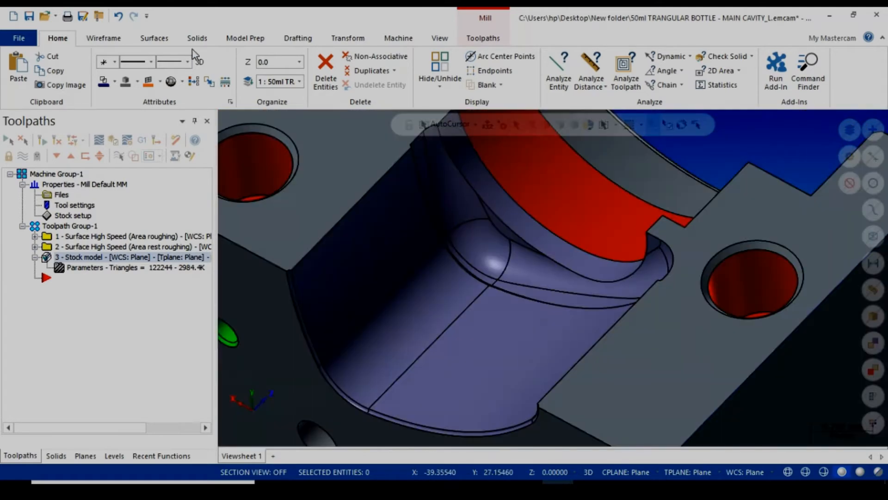
pyautogui.click(479, 39)
pyautogui.click(59, 37)
pyautogui.click(105, 40)
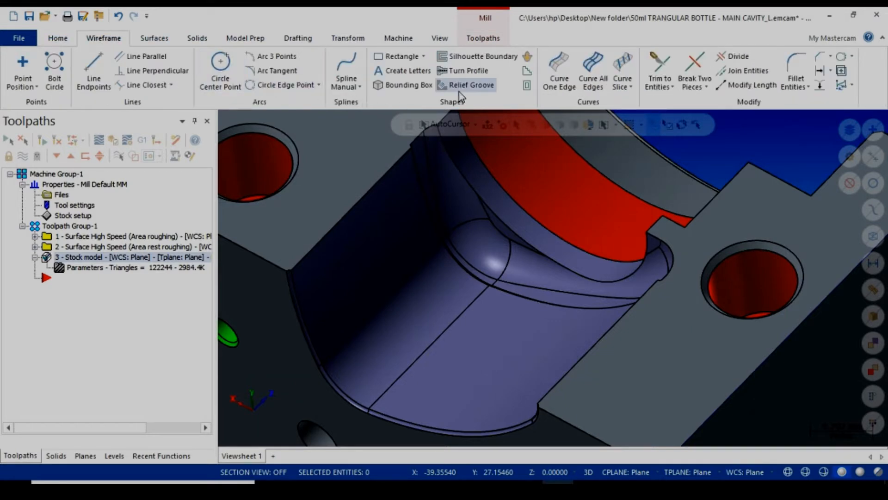
pyautogui.click(463, 58)
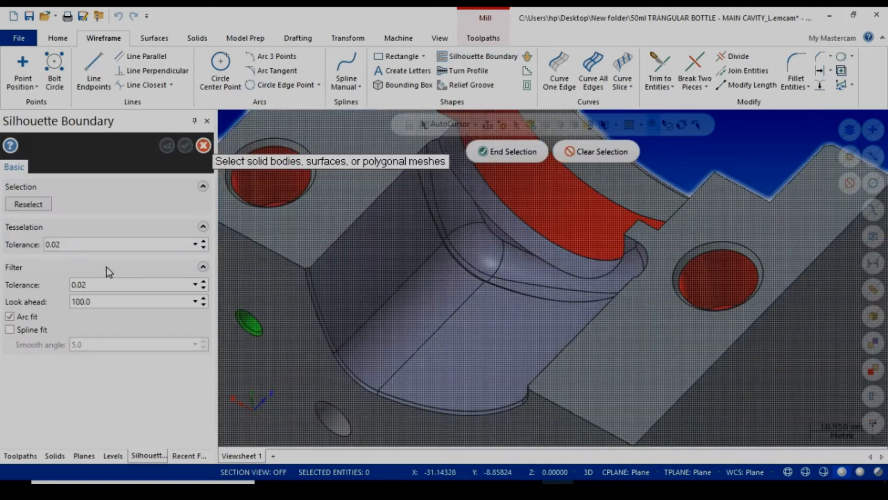
pyautogui.scroll(-1, 434, 294)
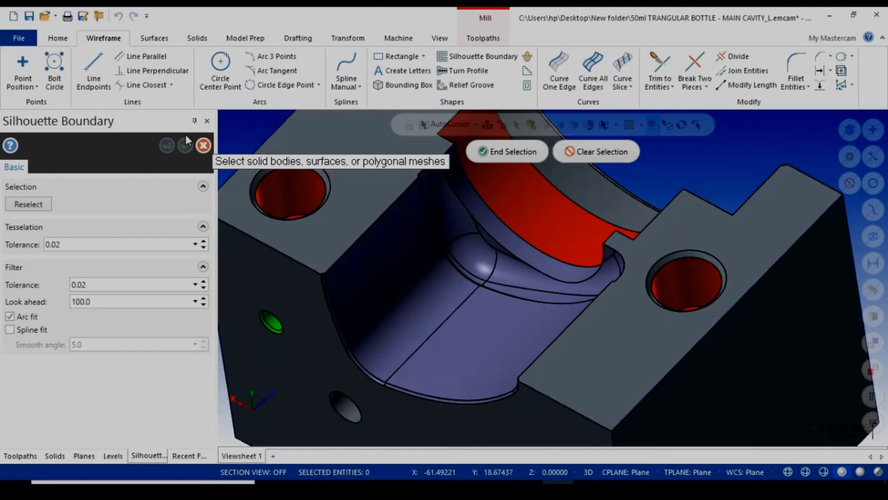
pyautogui.click(185, 144)
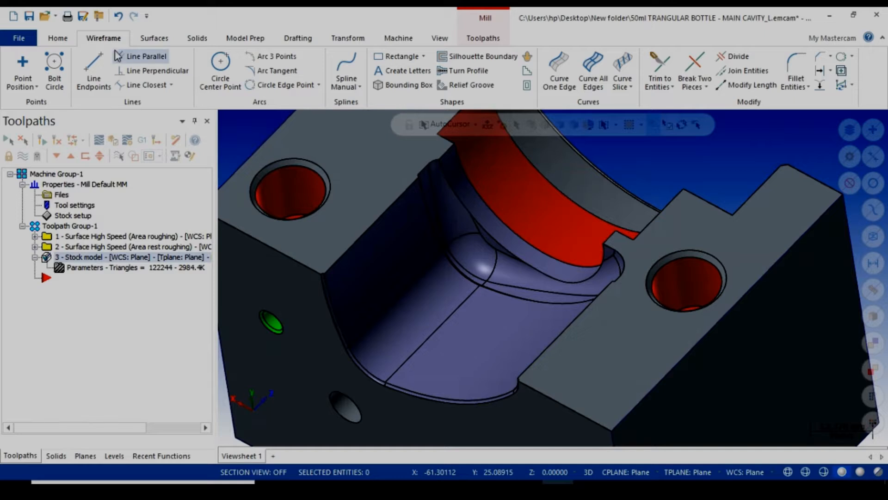
pyautogui.click(57, 40)
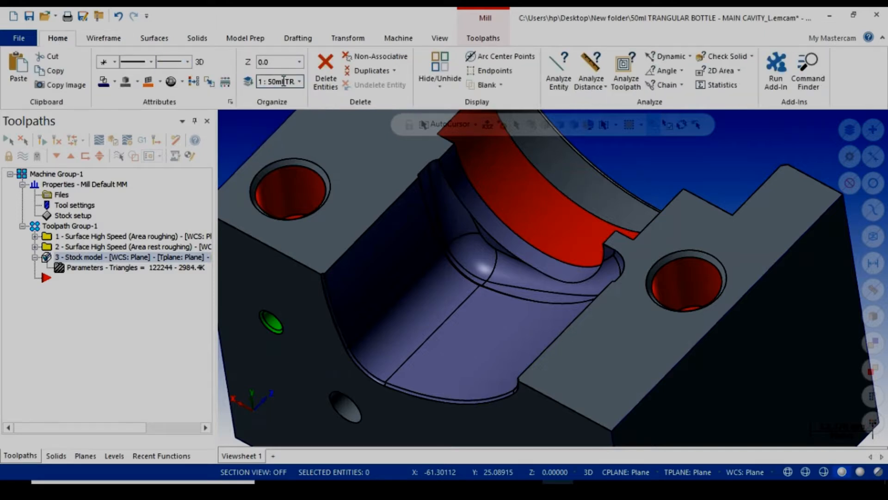
pyautogui.click(160, 40)
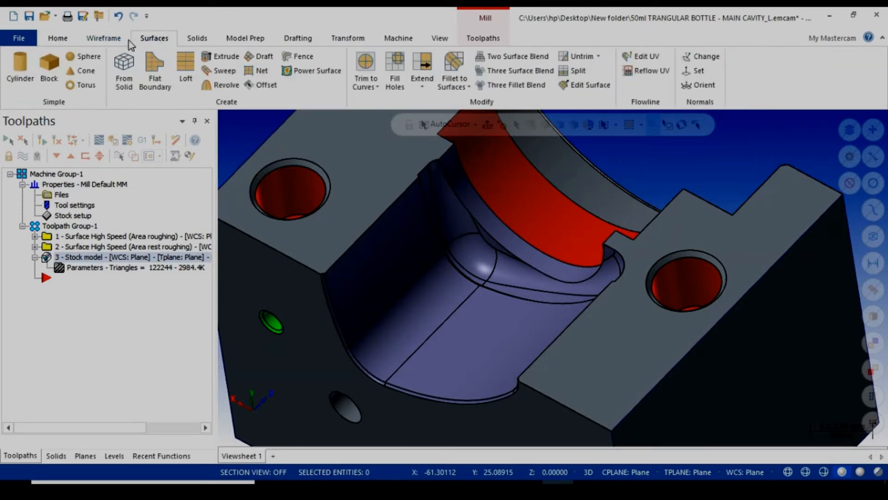
pyautogui.click(114, 40)
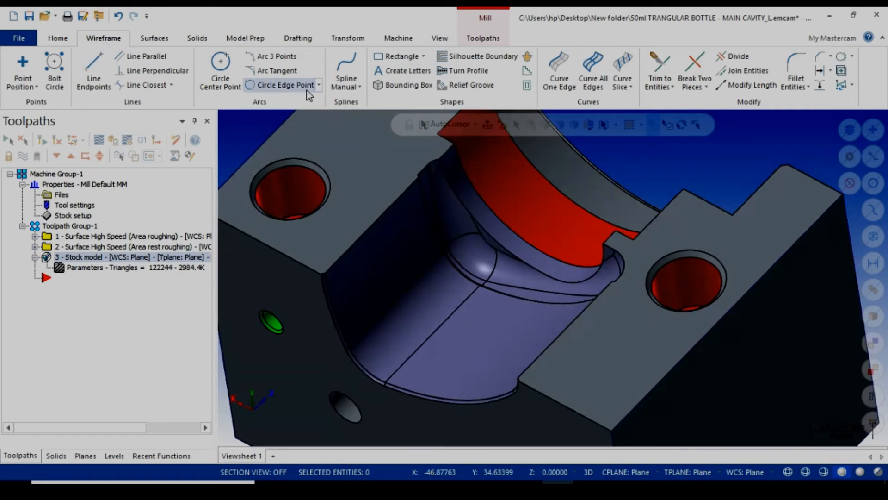
pyautogui.click(360, 88)
pyautogui.click(360, 88)
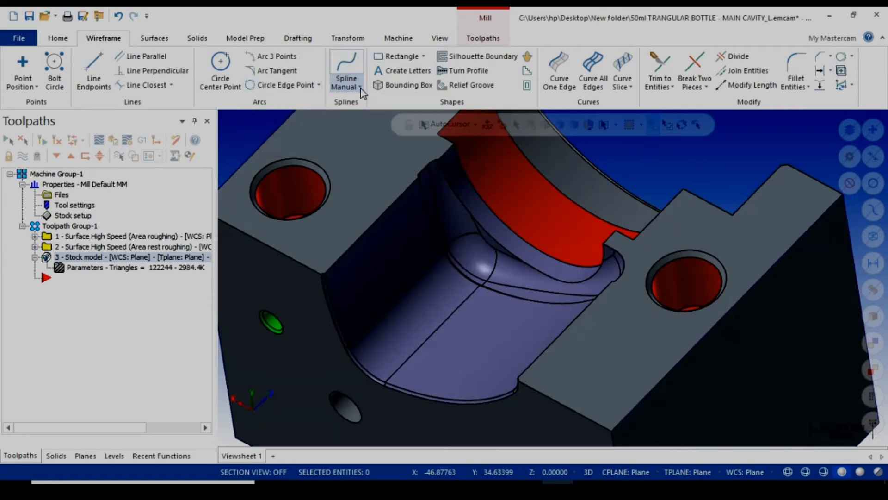
# - Create curves on all edges of the two flat parting faces on either side of the cavity
pyautogui.click(592, 70)
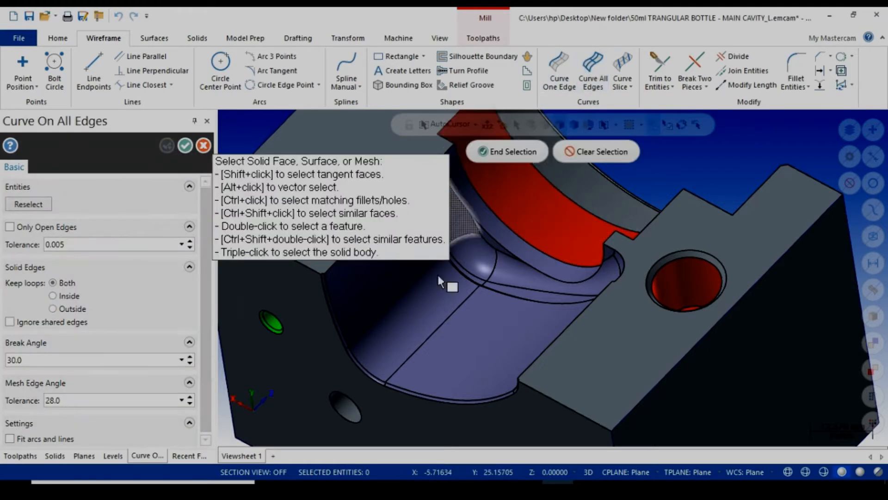
pyautogui.scroll(1, 547, 276)
pyautogui.scroll(-3, 547, 271)
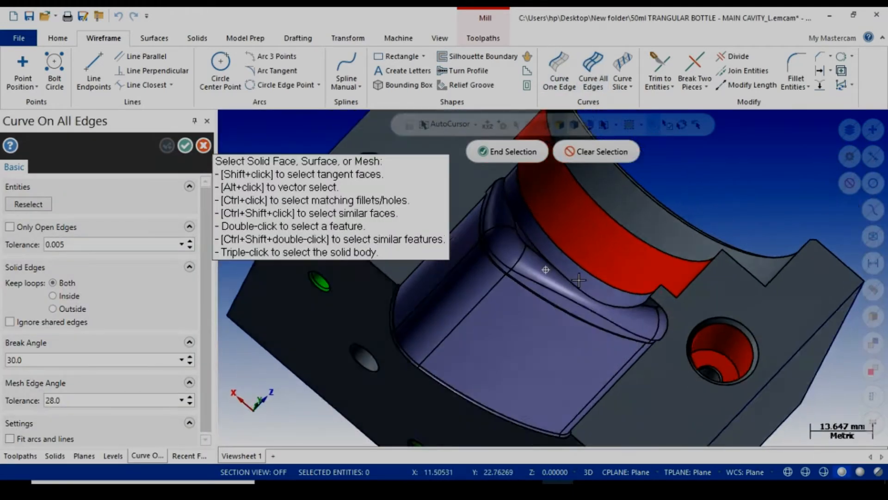
pyautogui.click(626, 369)
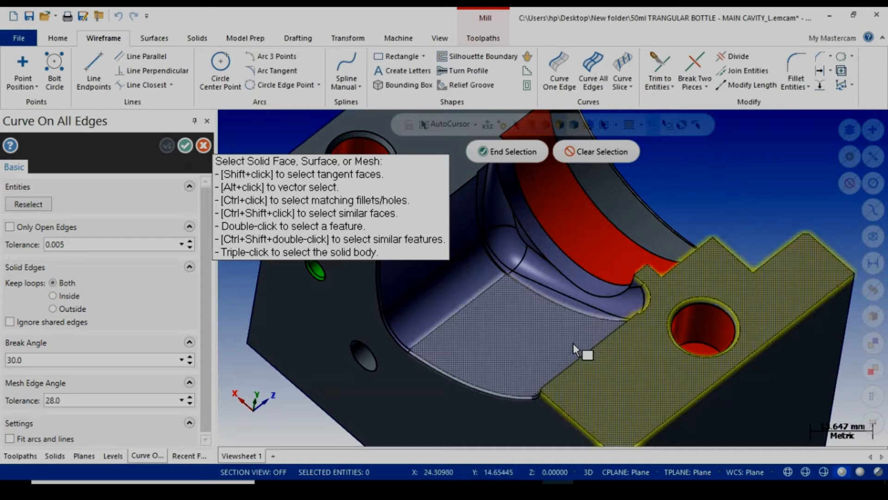
pyautogui.scroll(-2, 573, 343)
pyautogui.click(516, 152)
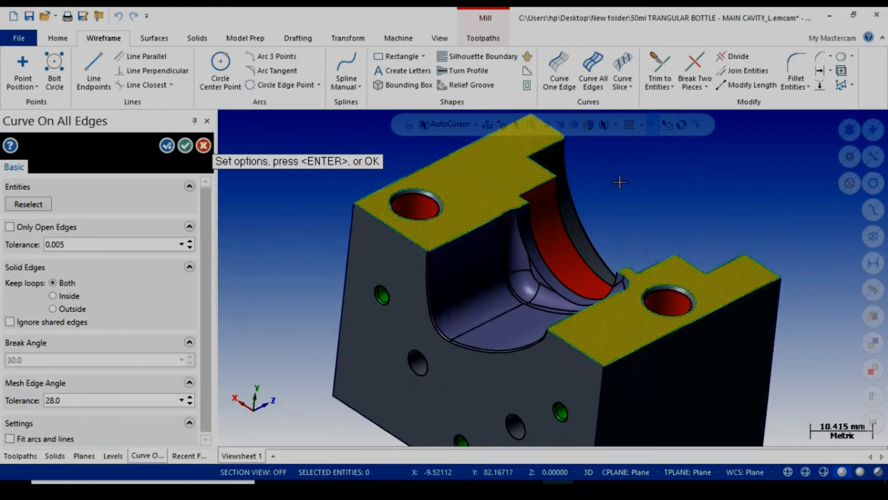
pyautogui.click(185, 145)
pyautogui.scroll(2, 517, 189)
pyautogui.click(364, 234)
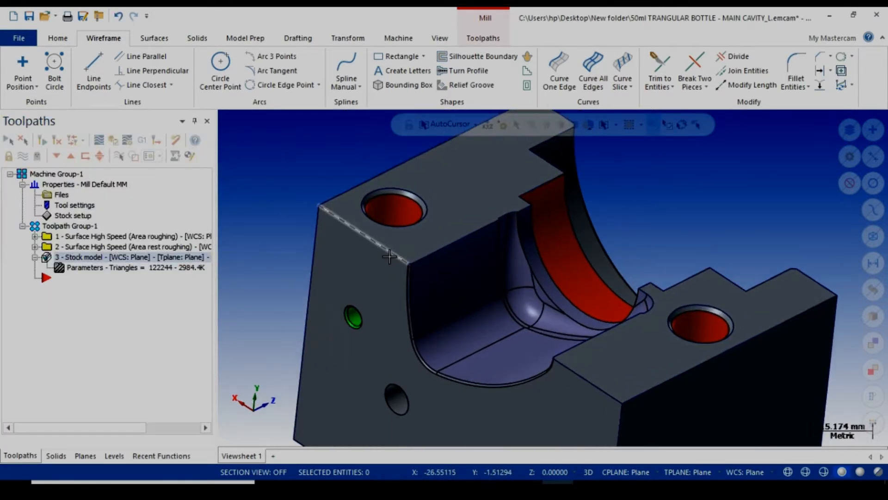
pyautogui.click(552, 162)
pyautogui.press('Escape')
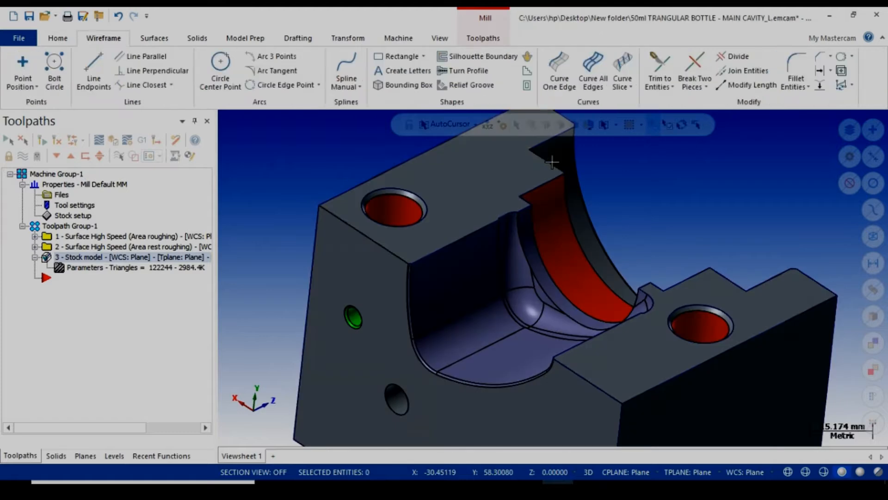
pyautogui.click(729, 276)
pyautogui.press('Escape')
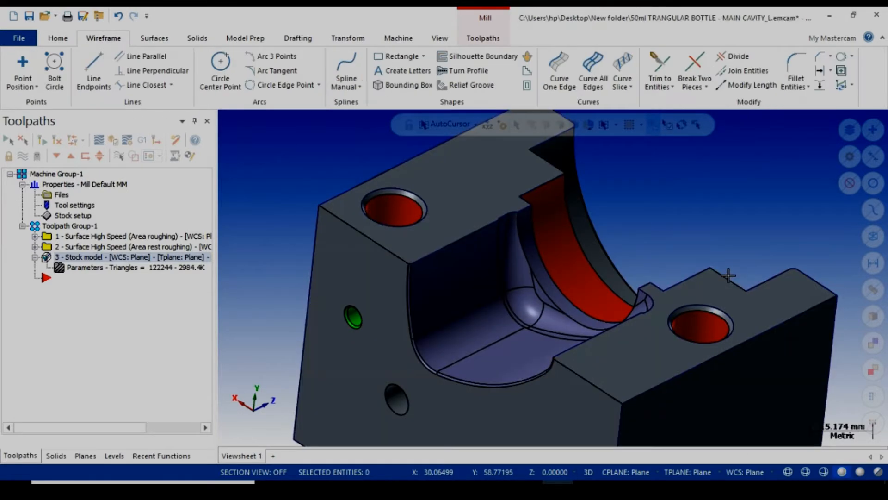
# - Draw a line about 50.24 mm long across the cavity's open end, joining the inner corners of the two parting faces
pyautogui.click(94, 67)
pyautogui.scroll(2, 418, 283)
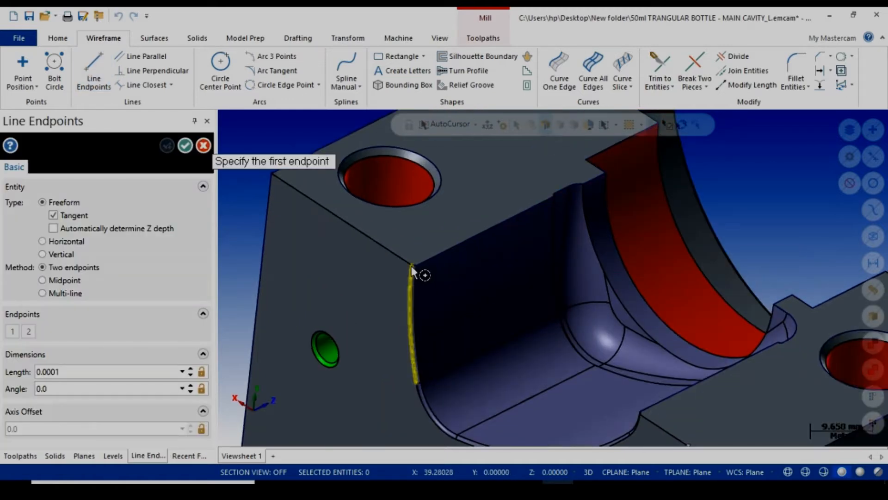
pyautogui.click(414, 267)
pyautogui.scroll(2, 451, 316)
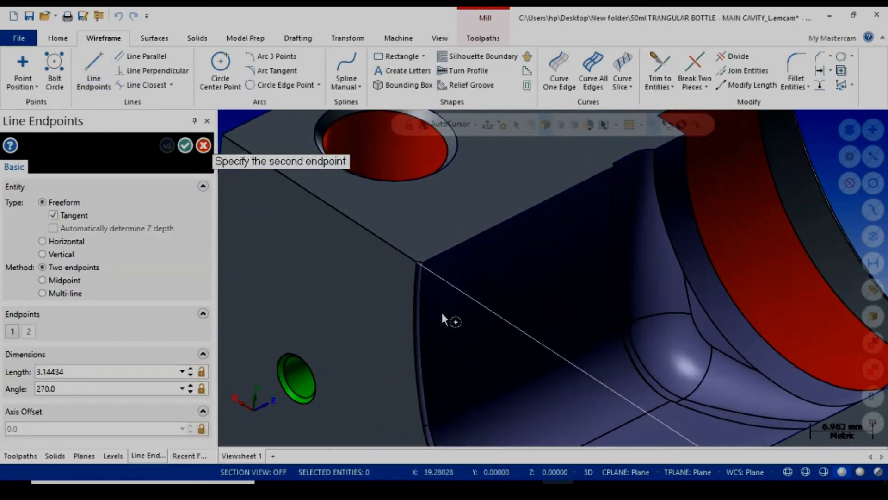
pyautogui.scroll(-3, 532, 347)
pyautogui.scroll(5, 580, 363)
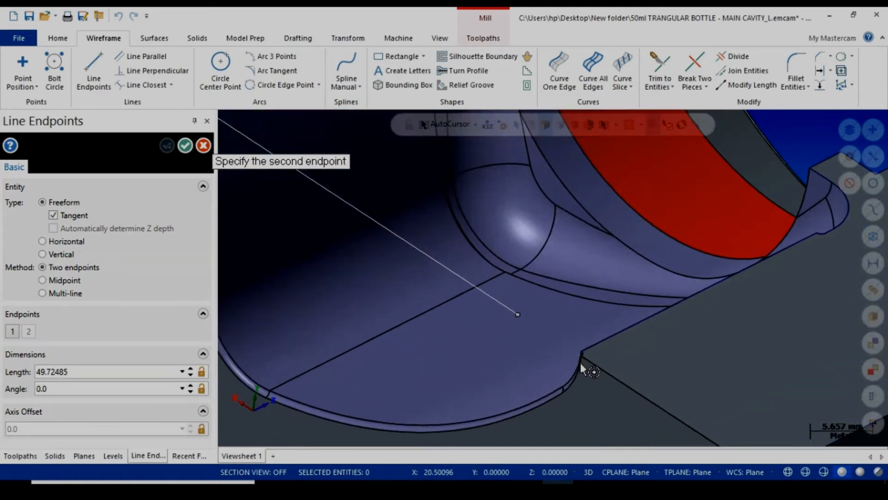
pyautogui.click(584, 349)
pyautogui.scroll(-3, 463, 324)
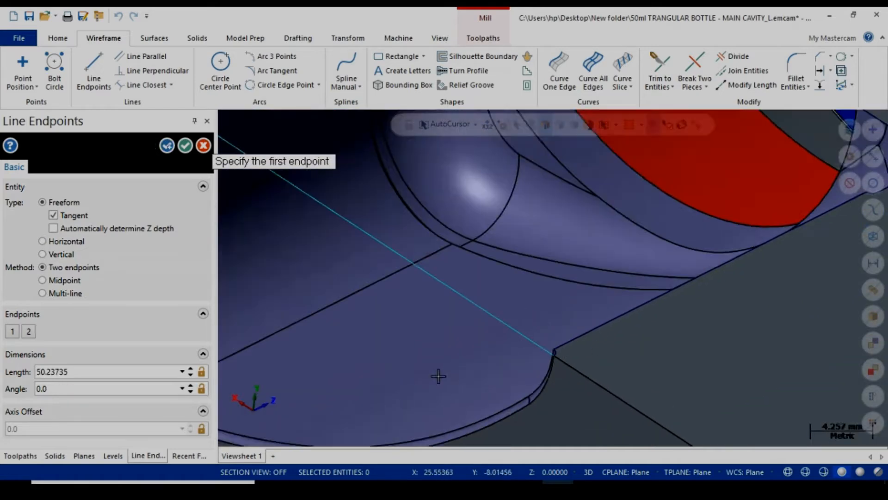
pyautogui.click(178, 146)
# - Draw a second line about 41.07 mm long across the neck opening, joining the parting-face corners beside the red recess
pyautogui.scroll(2, 512, 323)
pyautogui.scroll(4, 476, 167)
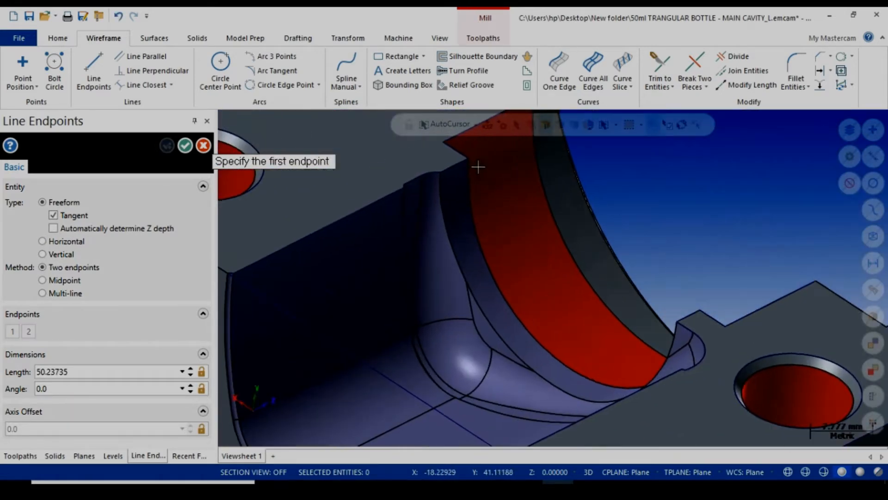
pyautogui.scroll(2, 470, 164)
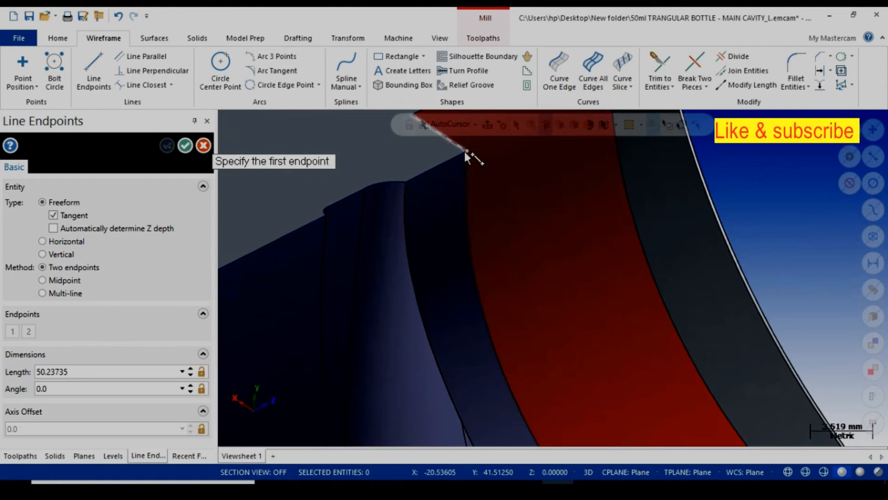
pyautogui.click(466, 152)
pyautogui.scroll(-3, 735, 363)
pyautogui.scroll(2, 731, 356)
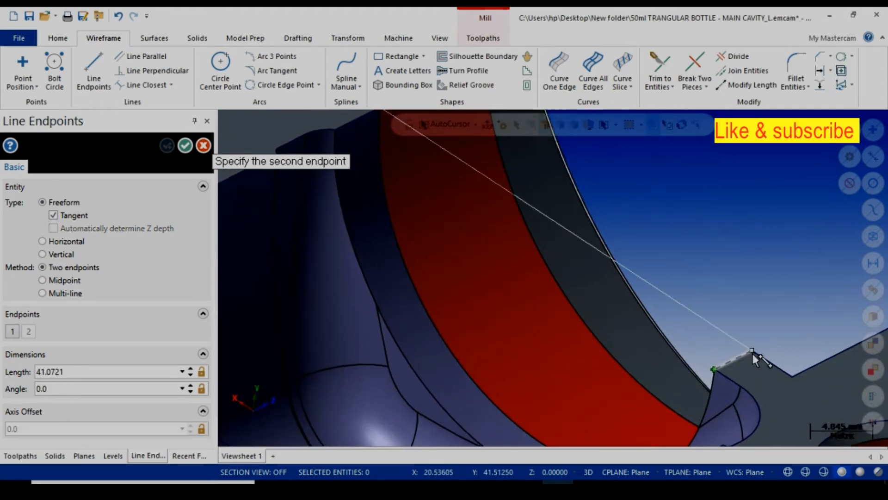
pyautogui.click(715, 370)
pyautogui.scroll(-3, 529, 304)
pyautogui.scroll(-4, 509, 306)
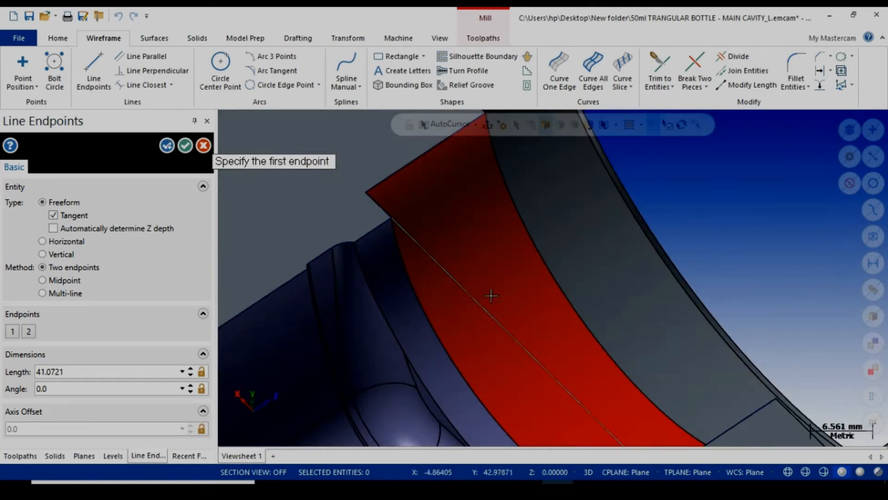
pyautogui.click(185, 145)
pyautogui.click(433, 193)
pyautogui.press('Escape')
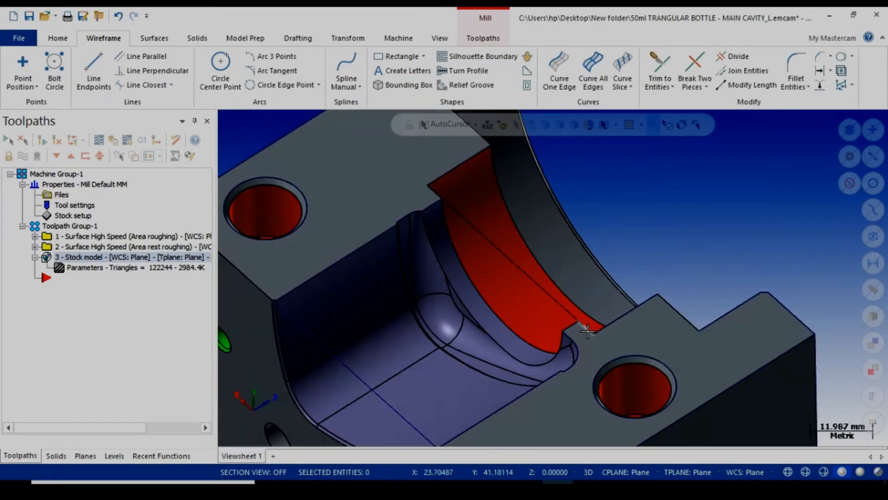
pyautogui.click(587, 332)
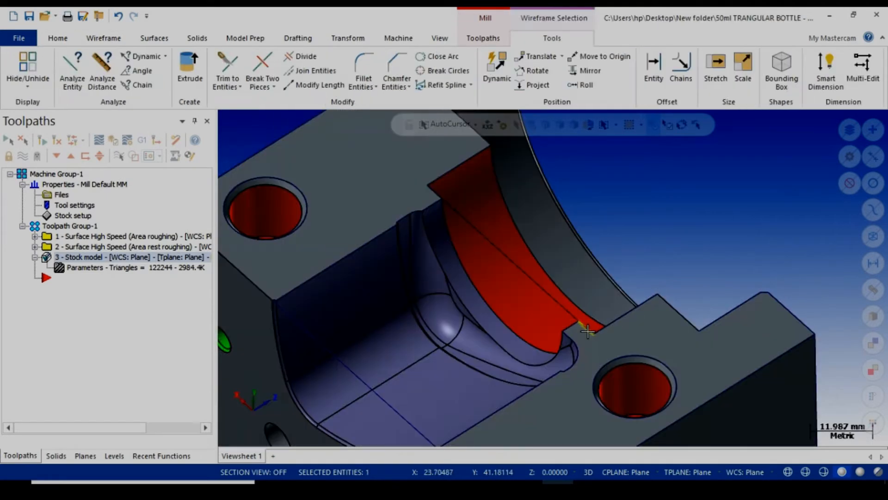
pyautogui.press('Escape')
pyautogui.scroll(-2, 569, 247)
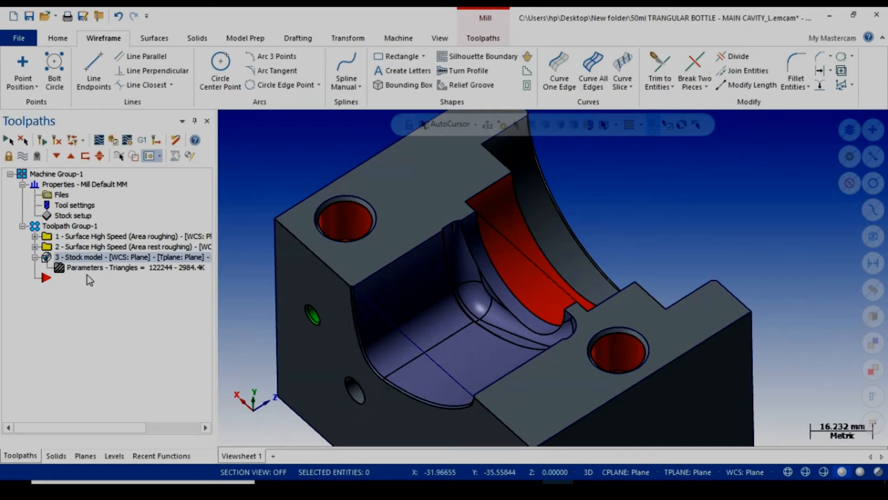
# - Copy the Surface High Speed (Area rest roughing) operation and paste it after the stock model operation
pyautogui.click(116, 248)
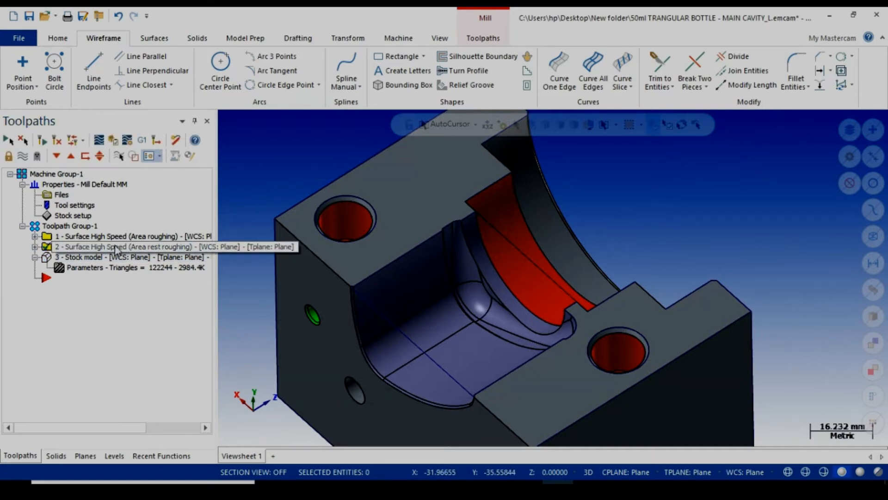
pyautogui.rightClick(117, 250)
pyautogui.click(143, 224)
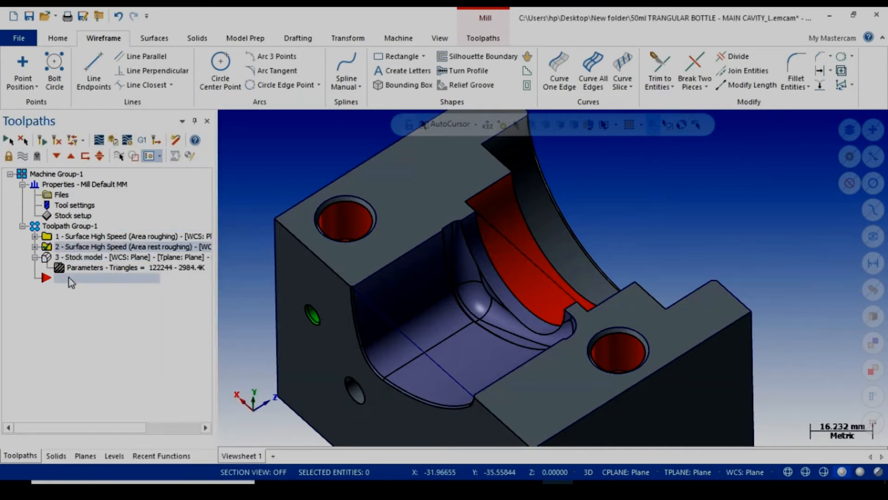
pyautogui.rightClick(68, 278)
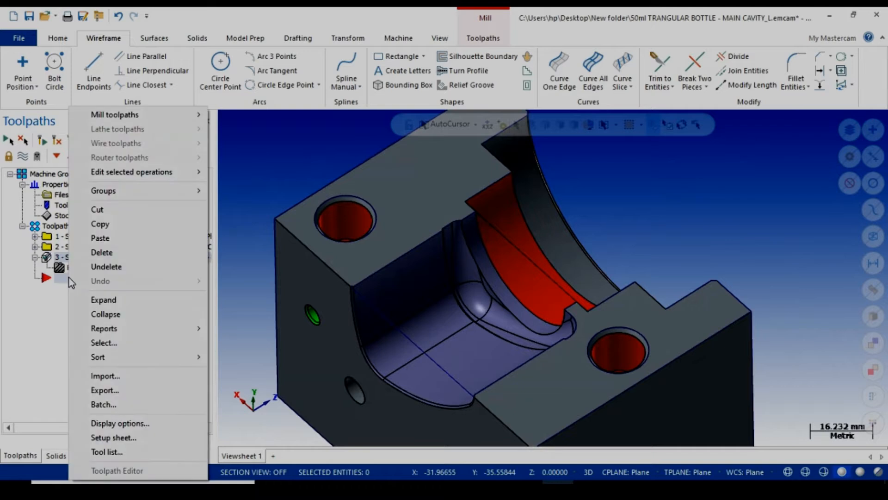
pyautogui.click(104, 240)
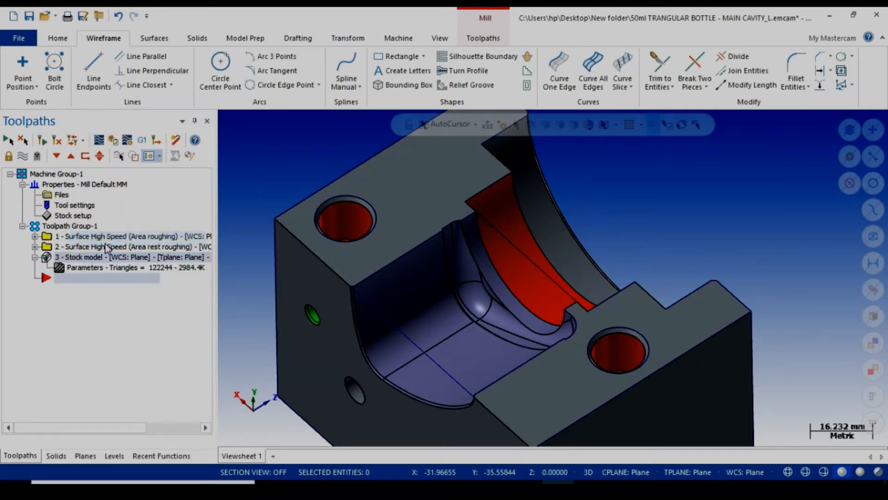
# - Edit the copied rest roughing operation and chain its containment boundary from the line drawn across the neck opening
pyautogui.click(35, 277)
pyautogui.click(86, 288)
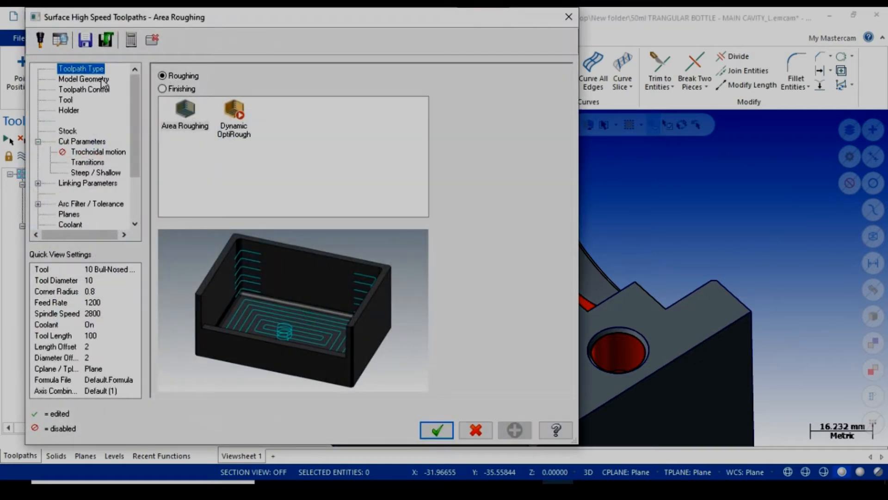
pyautogui.click(84, 80)
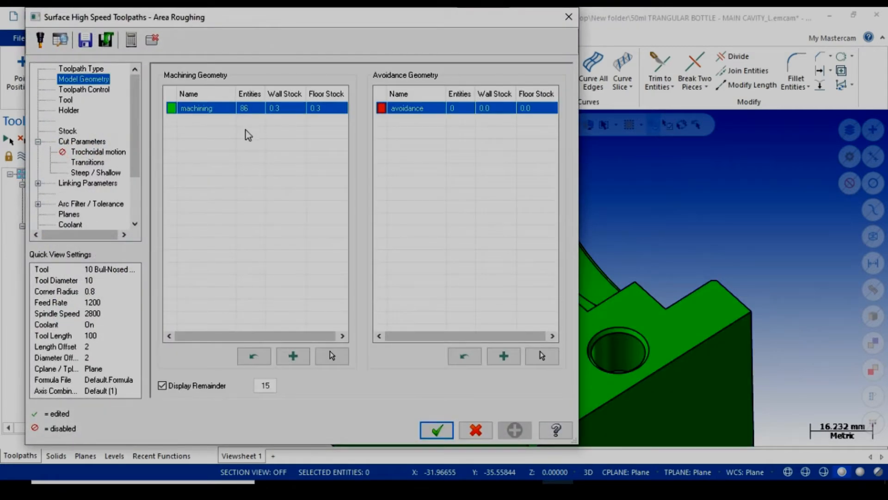
pyautogui.click(95, 90)
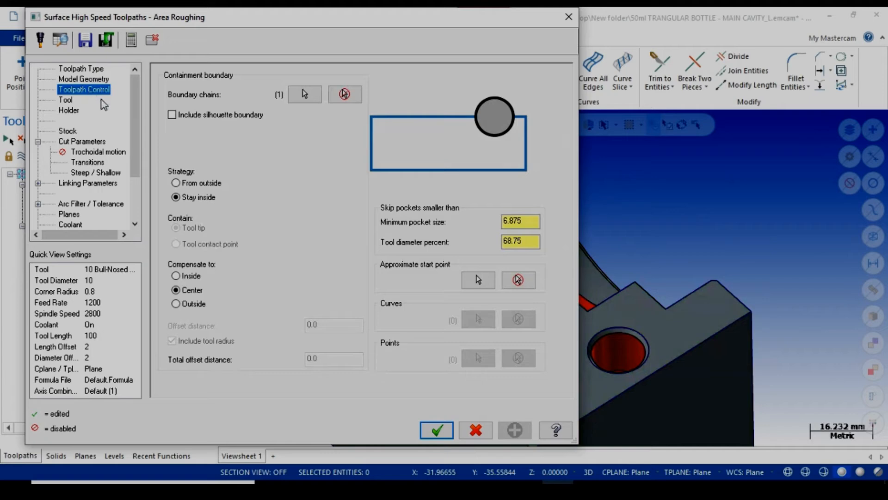
pyautogui.click(303, 94)
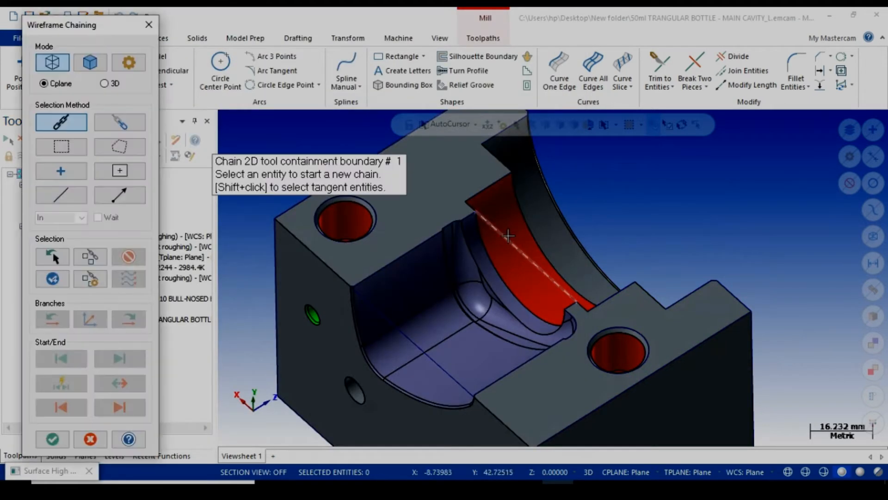
pyautogui.click(491, 224)
pyautogui.click(55, 443)
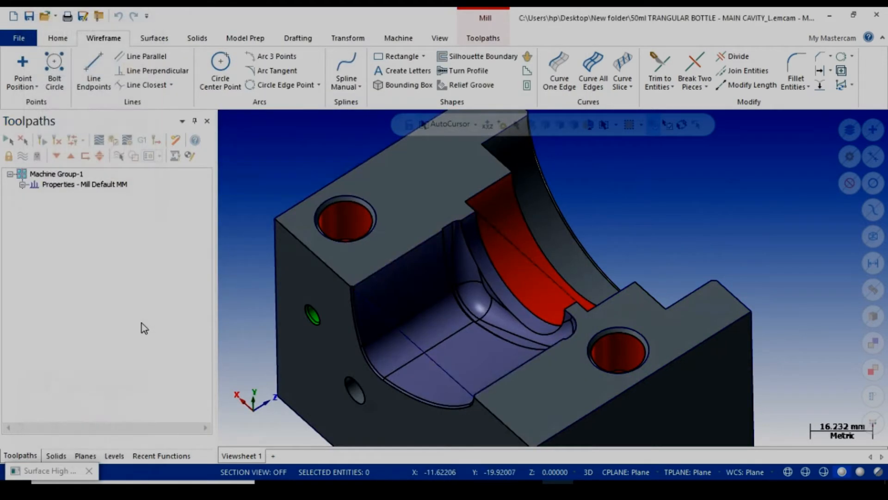
# - Assign the 8 mm ball-nose end mill from the tool library, with tool number, length offset and diameter offset 3
pyautogui.click(67, 99)
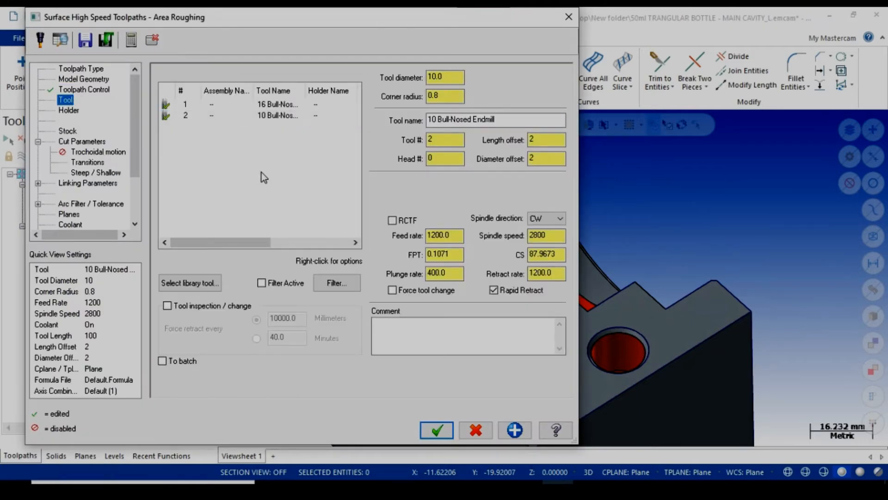
pyautogui.click(204, 283)
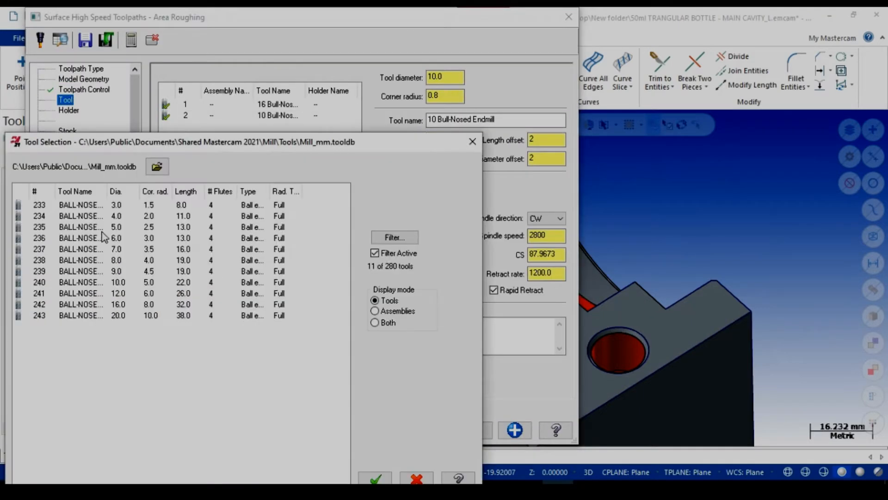
pyautogui.doubleClick(82, 261)
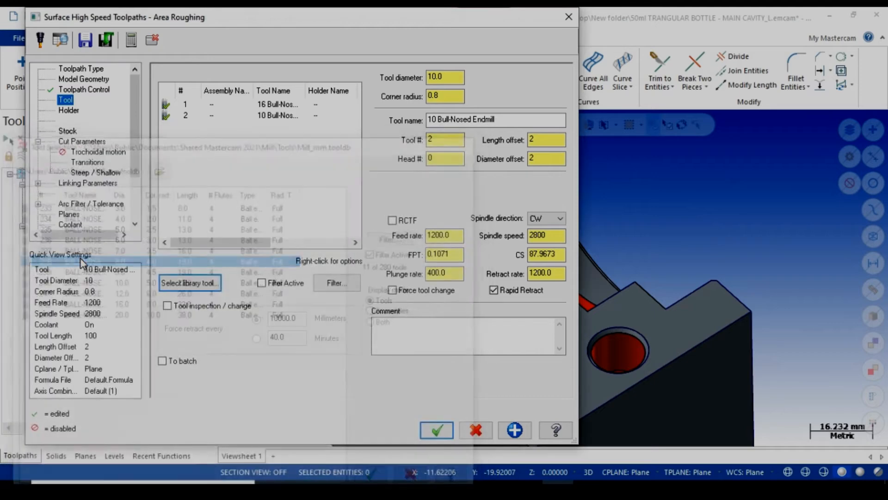
pyautogui.doubleClick(278, 125)
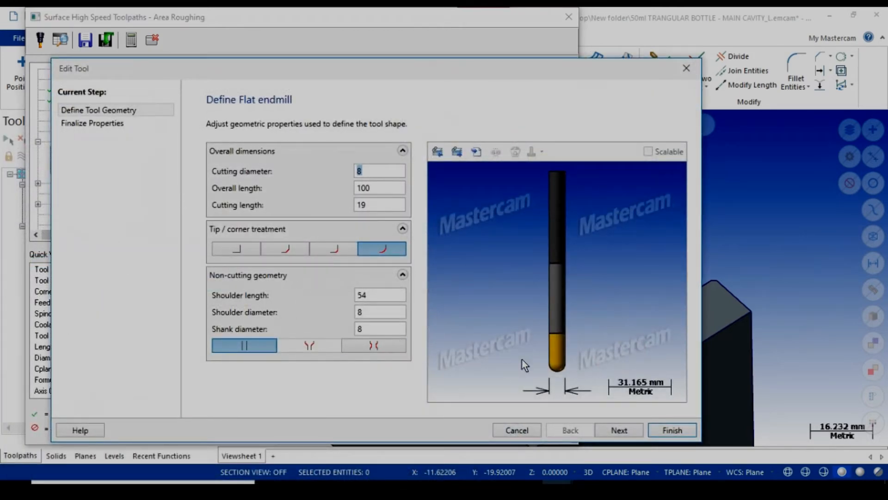
pyautogui.click(619, 430)
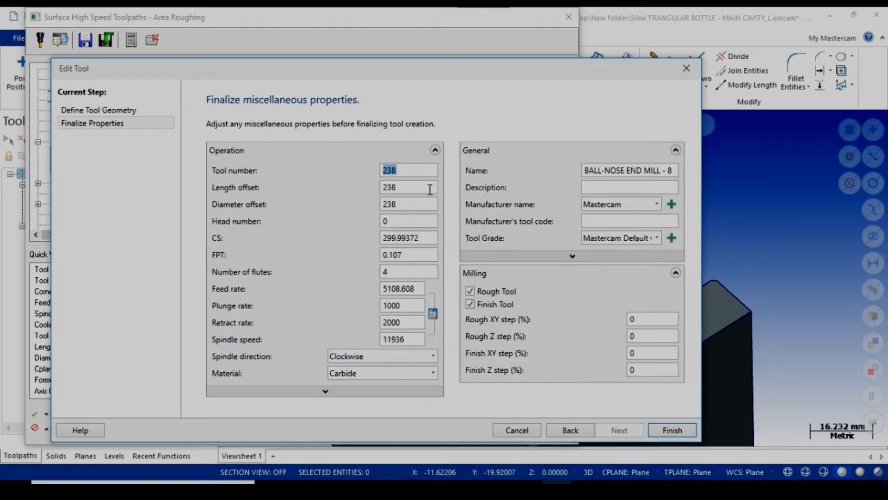
pyautogui.write('3')
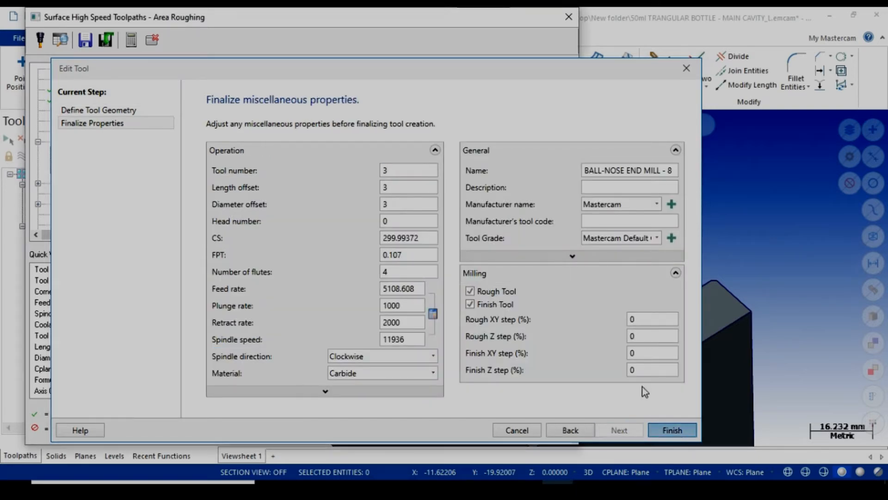
pyautogui.press('Return')
# - Set the ball-nose end mill's spindle speed to 3500 and its feed rate to 1000
pyautogui.moveTo(563, 236); pyautogui.dragTo(509, 239)
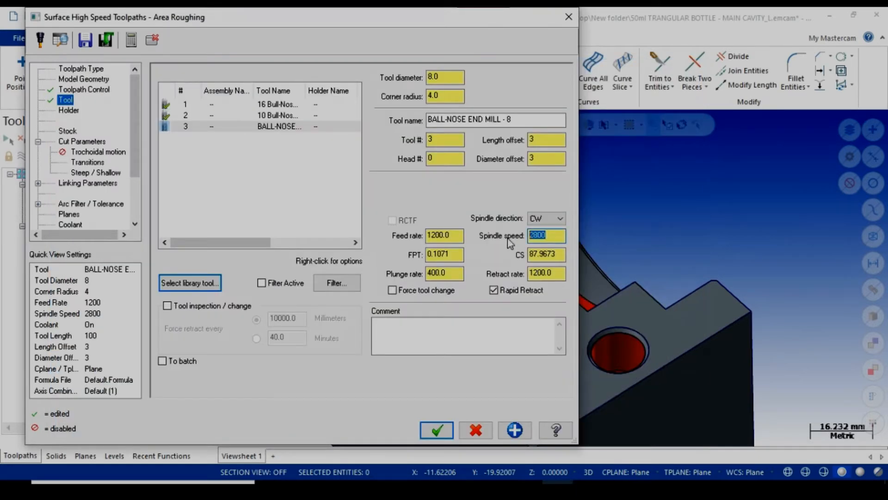
pyautogui.write('3500')
pyautogui.press('Tab')
pyautogui.hotkey('shift', 'Tab')
pyautogui.write('100')
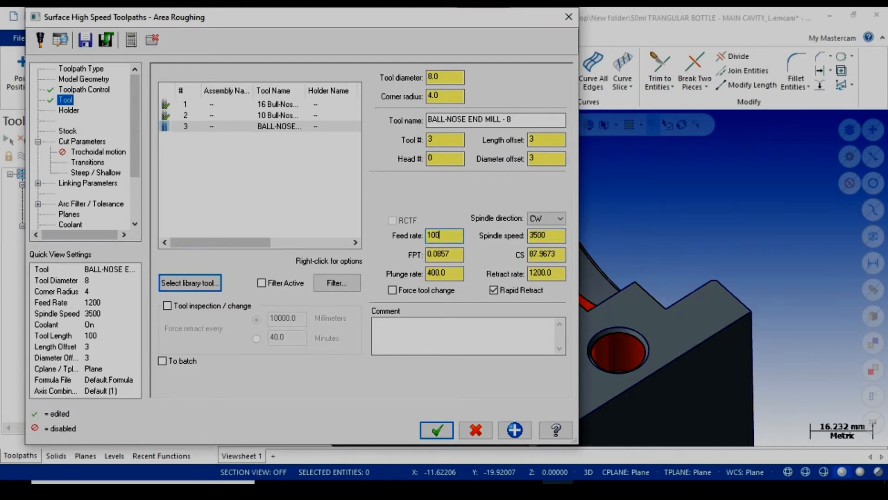
pyautogui.write('0')
pyautogui.press('Tab')
# - Set the rest roughing operation's stepdown to 0.2
pyautogui.click(74, 112)
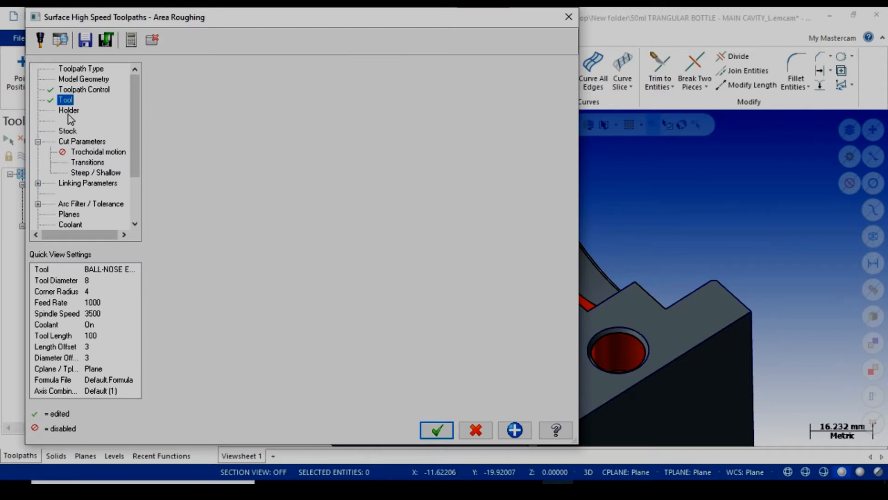
pyautogui.click(83, 142)
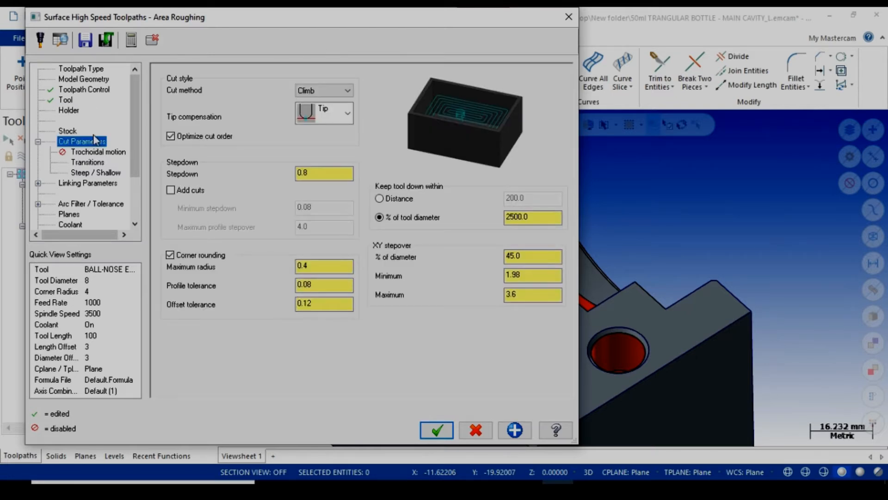
pyautogui.doubleClick(303, 172)
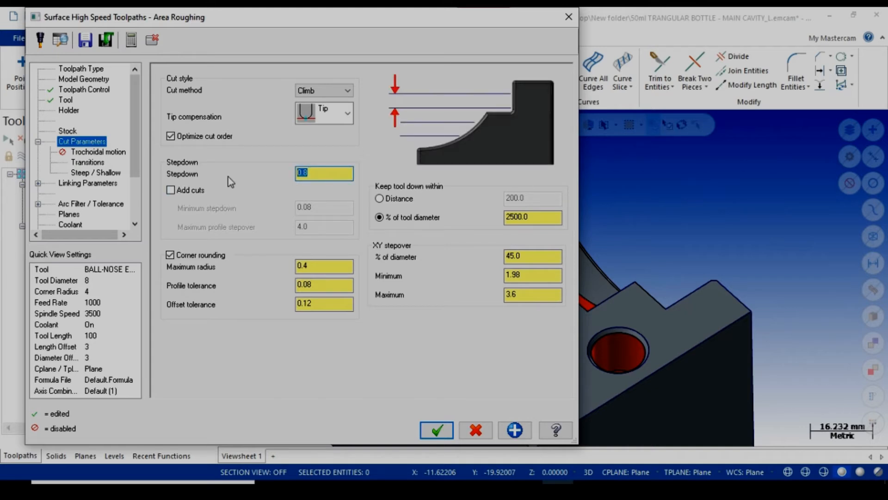
pyautogui.press('BackSpace')
# - Compute the remaining stock from one other operation, using the stock model operation as the source
pyautogui.click(67, 131)
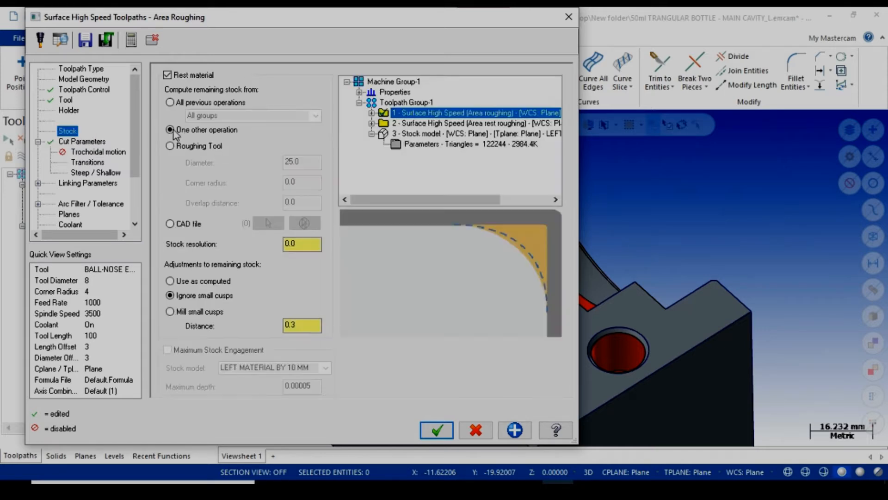
pyautogui.click(190, 146)
pyautogui.click(451, 133)
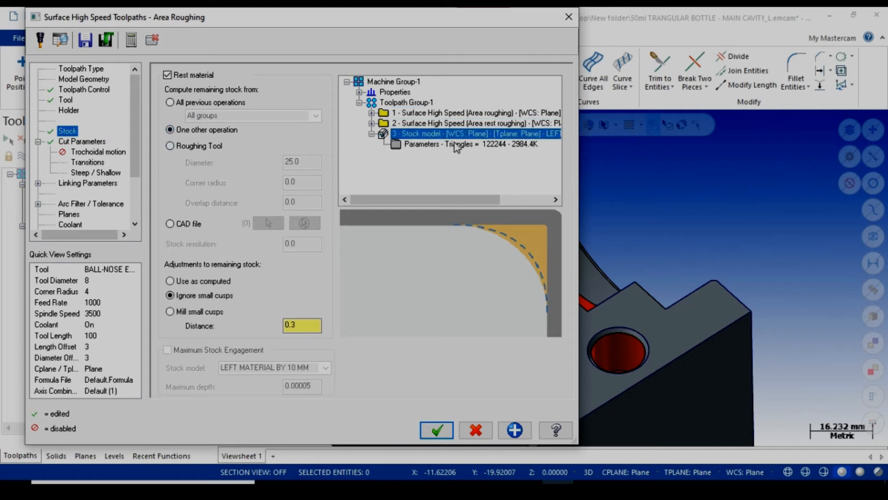
# - Set the rest roughing operation's stepdown to 0.1
pyautogui.click(83, 143)
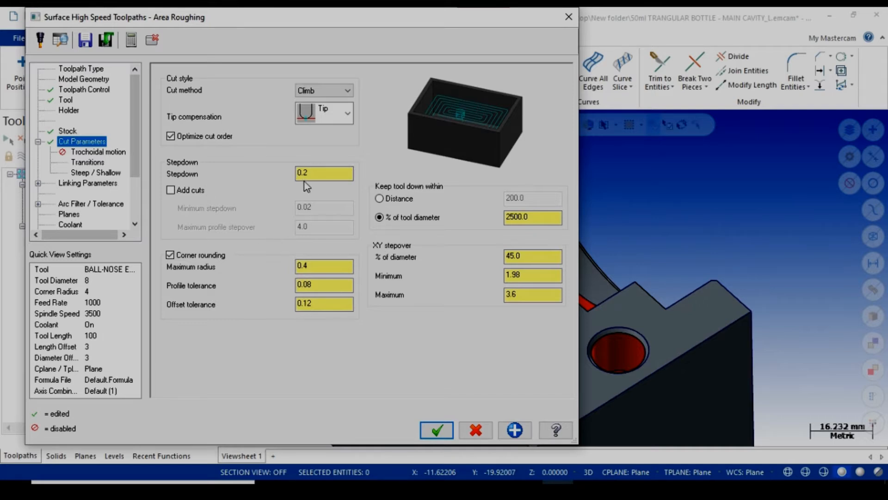
pyautogui.doubleClick(317, 173)
pyautogui.write('0.1')
pyautogui.press('Return')
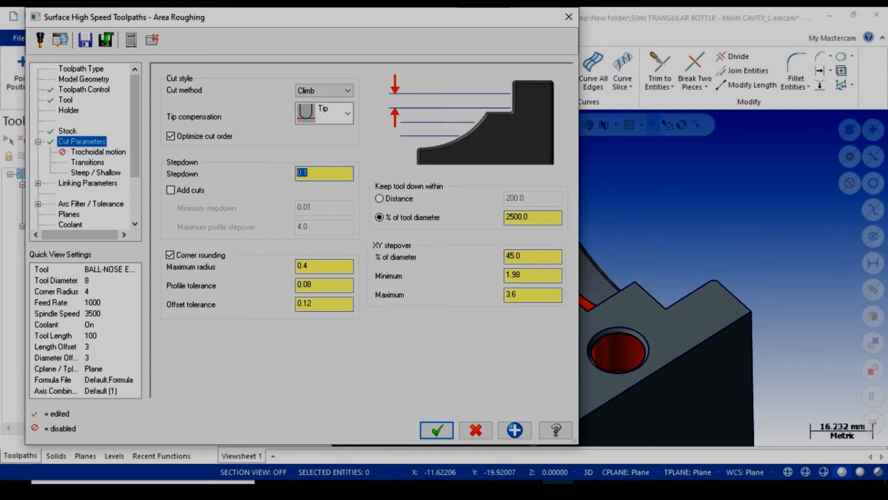
# - Set the XY stepover to a maximum of 0.5 and a minimum of 0.3
pyautogui.doubleClick(532, 256)
pyautogui.press('Tab')
pyautogui.press('Tab')
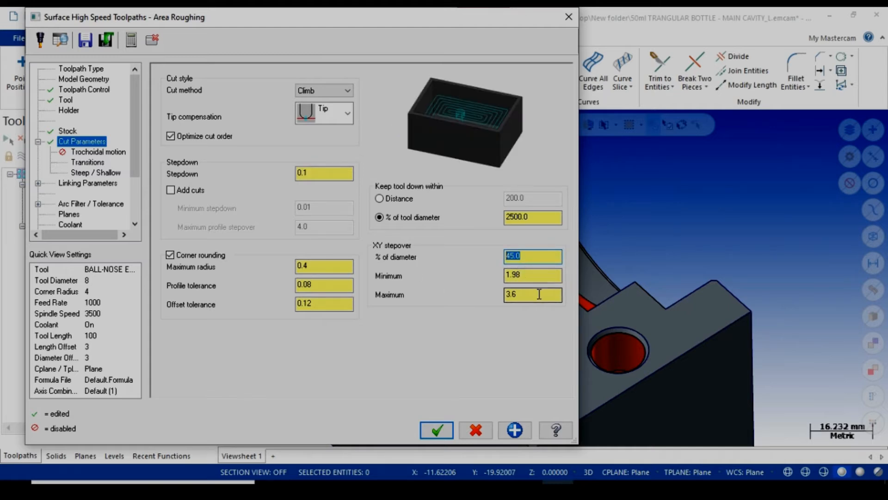
pyautogui.press('BackSpace')
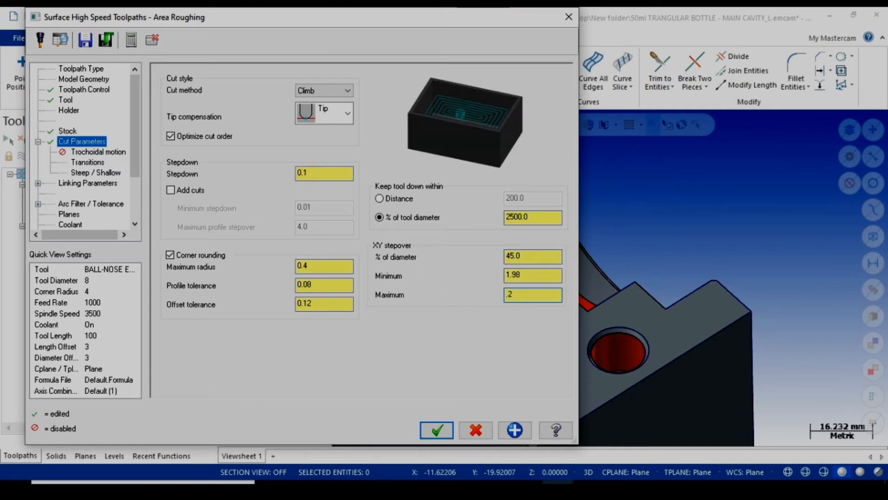
pyautogui.press('Return')
pyautogui.moveTo(524, 274); pyautogui.dragTo(421, 270)
pyautogui.write('.5')
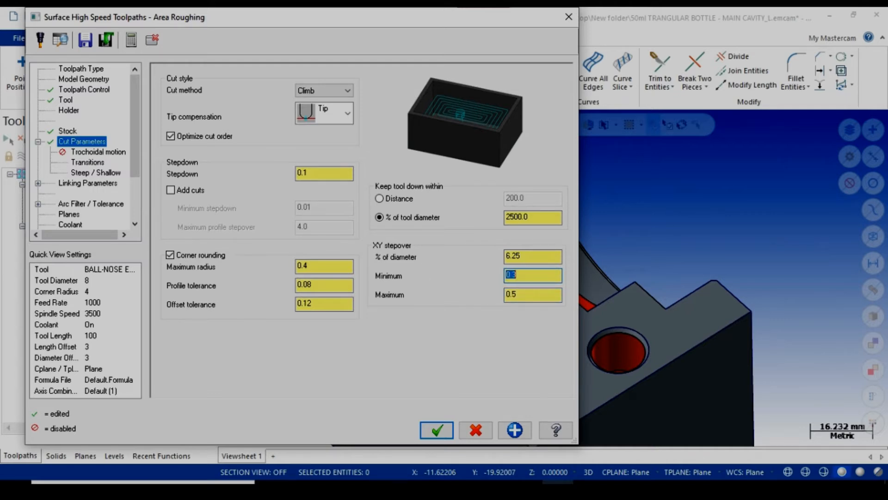
# - Check the trochoidal motion, steep/shallow, linking and arc filter settings, and accept the operation's parameters
pyautogui.click(90, 153)
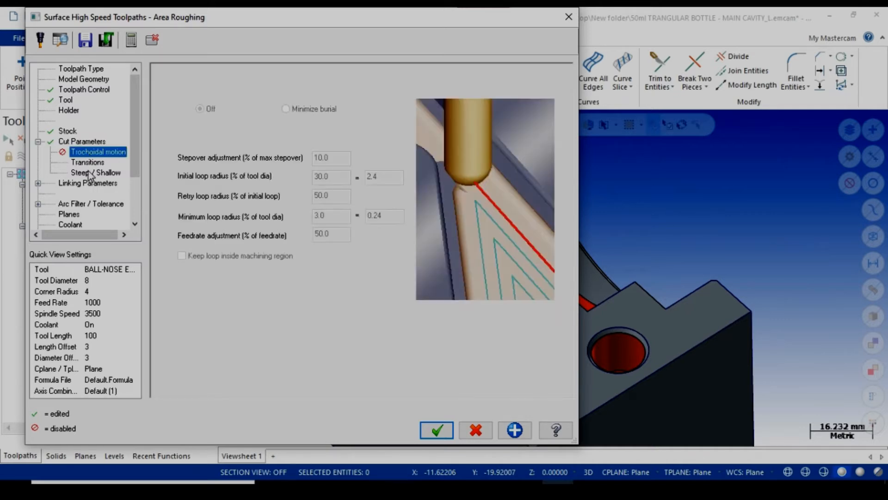
pyautogui.click(90, 173)
pyautogui.click(88, 183)
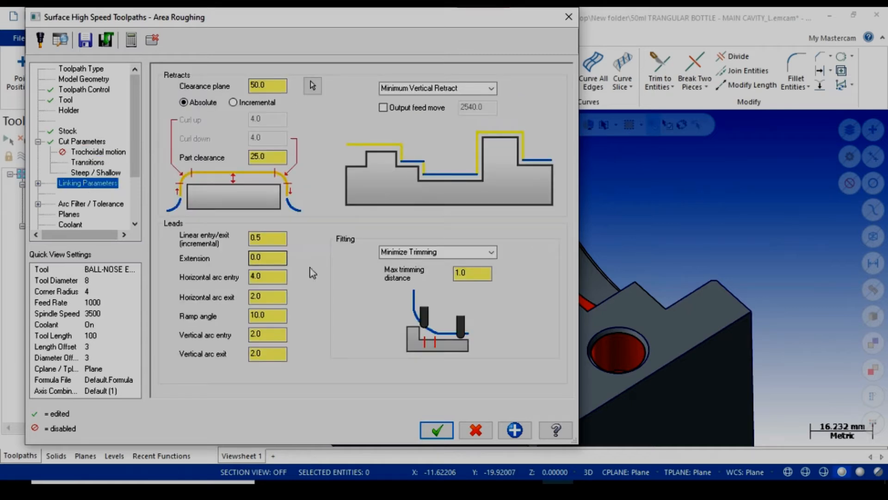
pyautogui.click(99, 204)
pyautogui.click(85, 184)
pyautogui.click(79, 204)
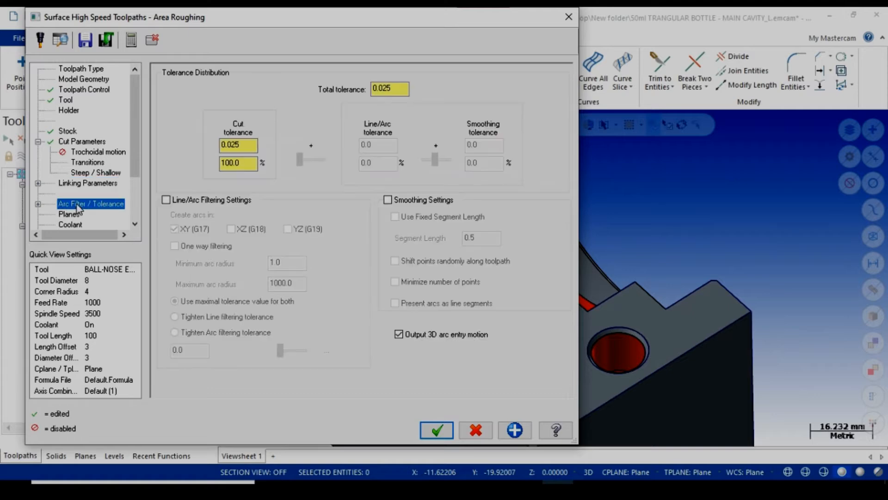
pyautogui.click(437, 430)
# - Regenerate the toolpath of operation 4, the 8 mm ball-nose area rest roughing
pyautogui.scroll(-2, 452, 270)
pyautogui.moveTo(371, 258); pyautogui.dragTo(409, 254, button='middle')
pyautogui.scroll(-1, 410, 253)
pyautogui.click(85, 278)
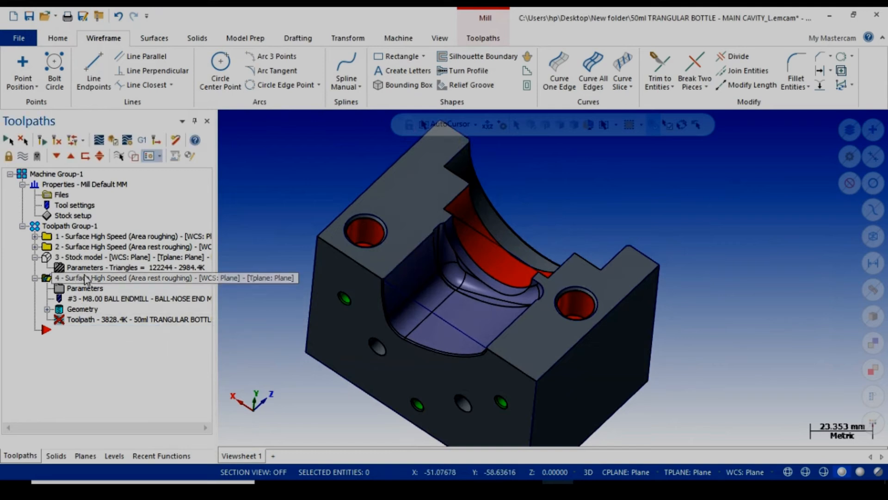
pyautogui.click(42, 140)
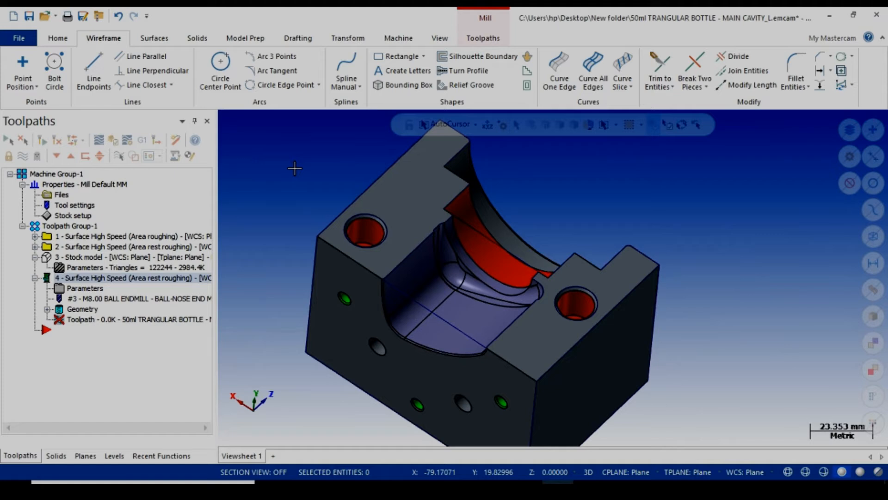
pyautogui.moveTo(295, 168); pyautogui.dragTo(290, 165, button='middle')
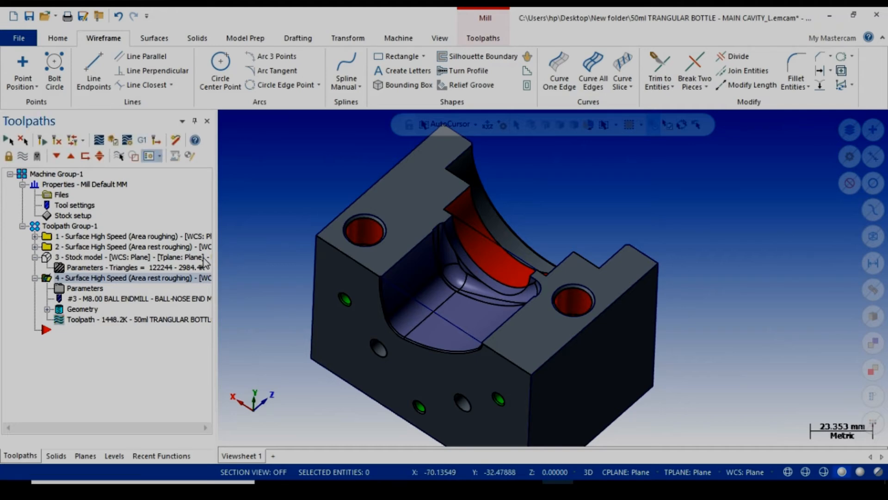
# - Display the regenerated rest roughing toolpath, examine its coverage of the cavity corners and neck end, and hide it again
pyautogui.click(22, 157)
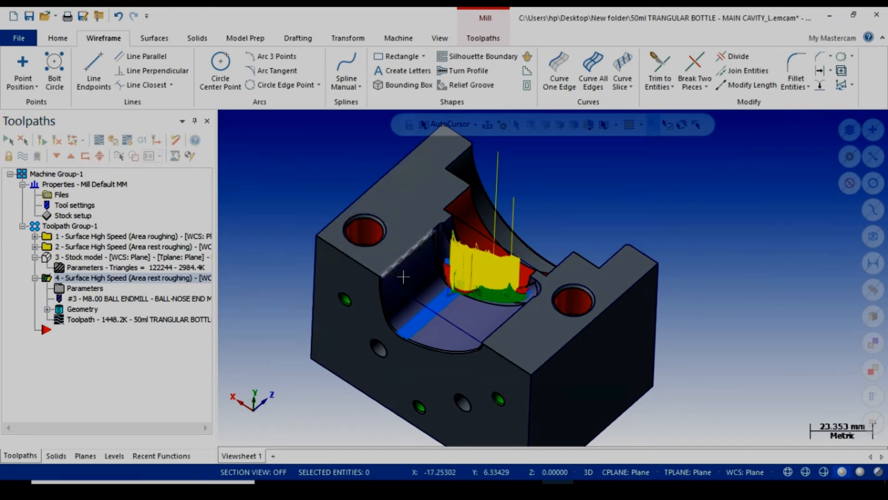
pyautogui.scroll(3, 529, 307)
pyautogui.moveTo(528, 308); pyautogui.dragTo(500, 175, button='middle')
pyautogui.scroll(7, 491, 246)
pyautogui.scroll(3, 485, 232)
pyautogui.scroll(-4, 500, 175)
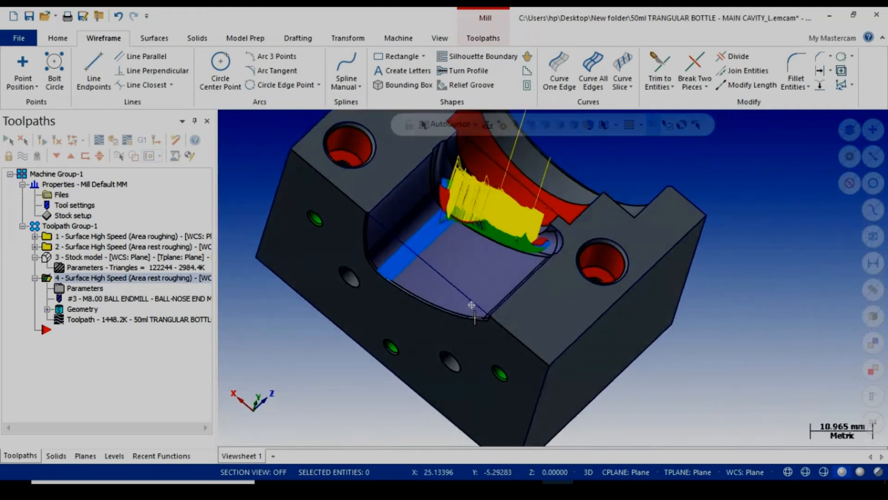
pyautogui.moveTo(475, 317); pyautogui.dragTo(495, 250, button='middle')
pyautogui.click(23, 157)
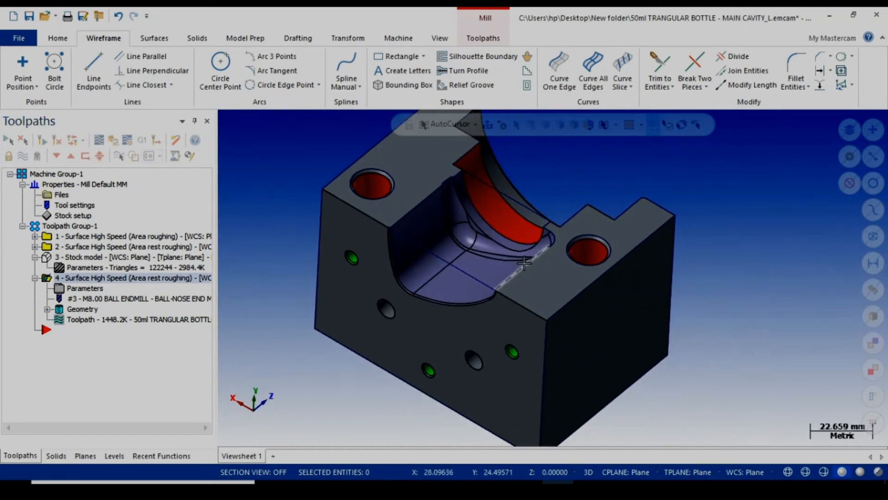
# - Collapse operation 4 and rename the existing toolpath group as ROUGH
pyautogui.click(35, 278)
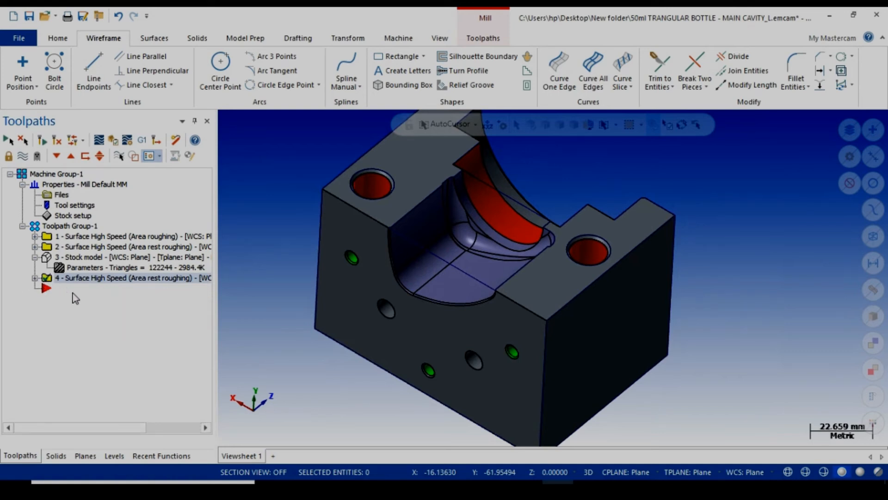
pyautogui.click(61, 226)
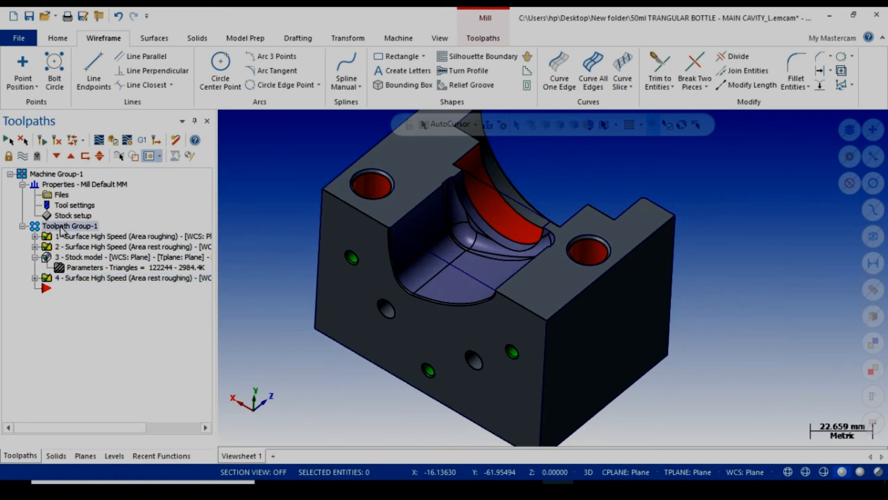
pyautogui.click(68, 226)
pyautogui.write('R')
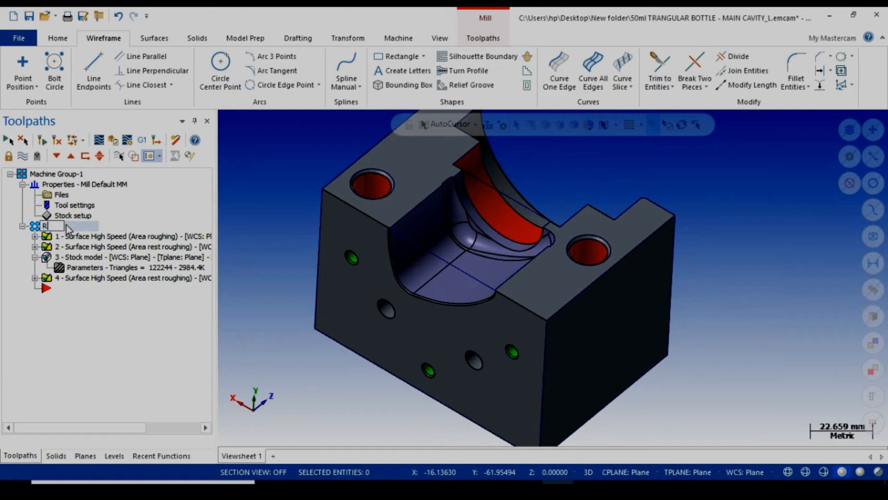
pyautogui.write('OUGH')
pyautogui.press('Return')
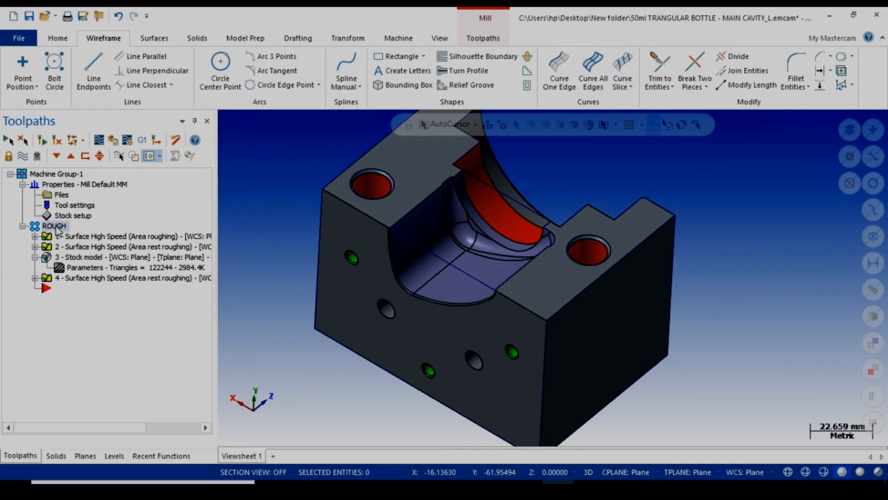
# - Add a new toolpath group to the machine group and name it SEMI ROUGH
pyautogui.click(35, 278)
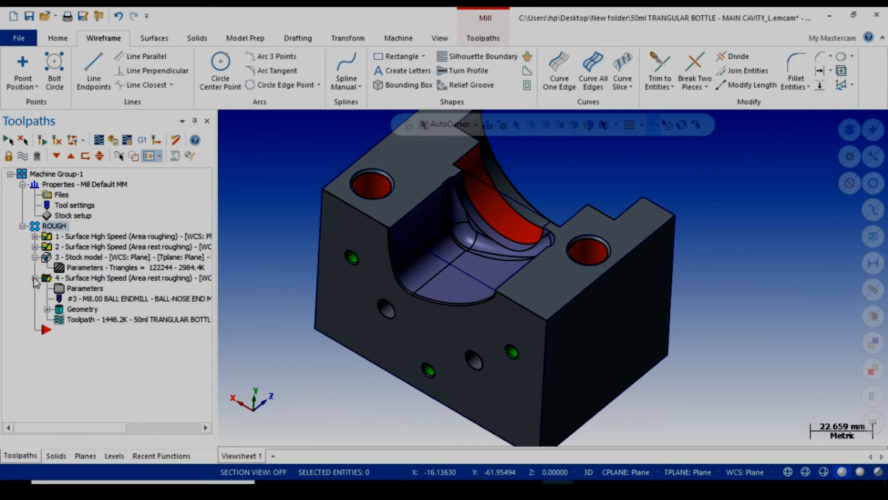
pyautogui.click(35, 277)
pyautogui.rightClick(55, 184)
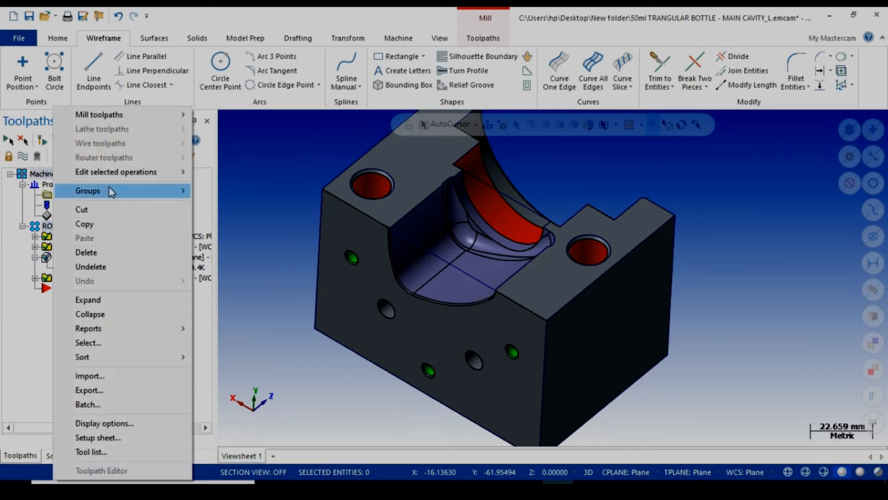
pyautogui.moveTo(111, 192)
pyautogui.click(236, 204)
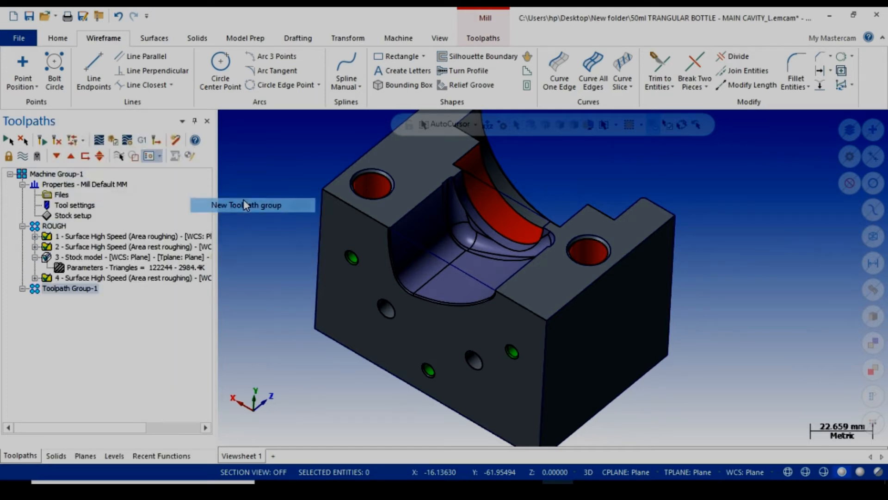
pyautogui.click(76, 287)
pyautogui.moveTo(94, 288); pyautogui.dragTo(16, 298)
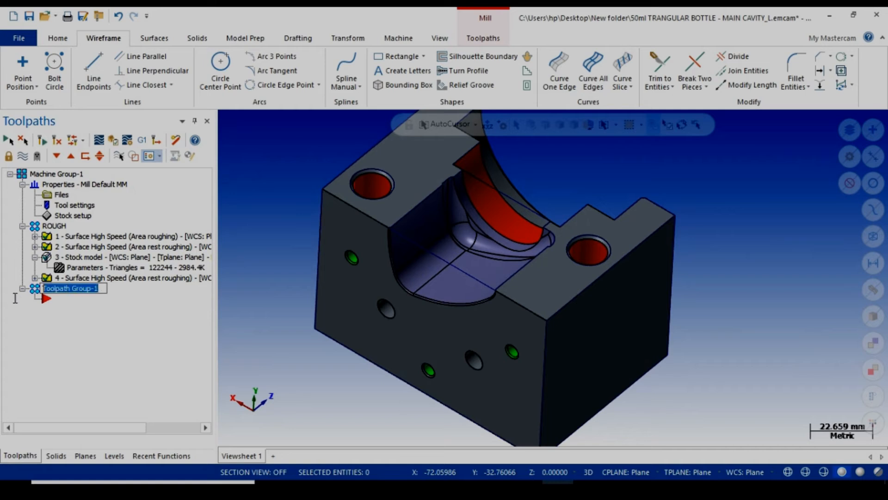
pyautogui.write('SEMI R')
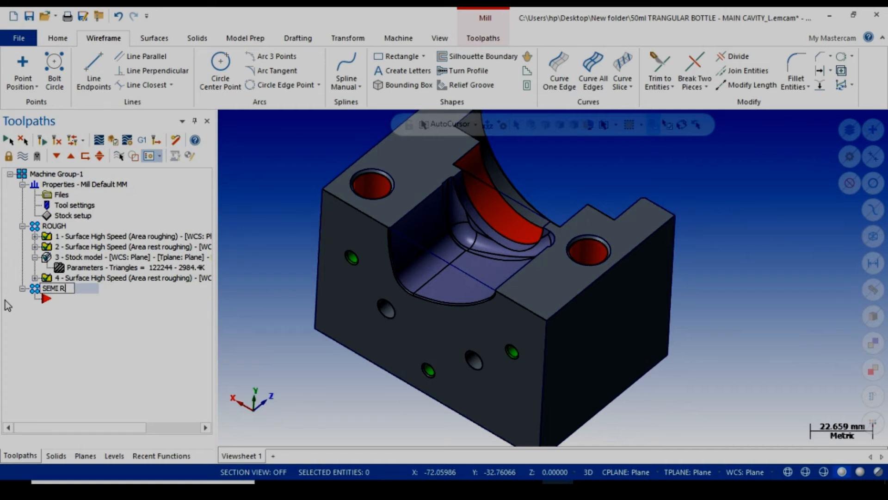
pyautogui.write('OUGH')
pyautogui.press('Return')
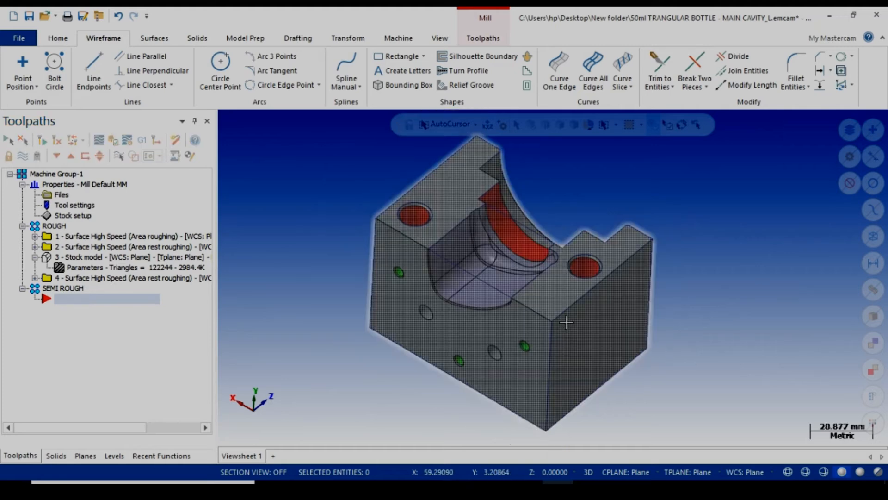
# - Copy operation 4, the area rest roughing, into the SEMI ROUGH group
pyautogui.rightClick(95, 281)
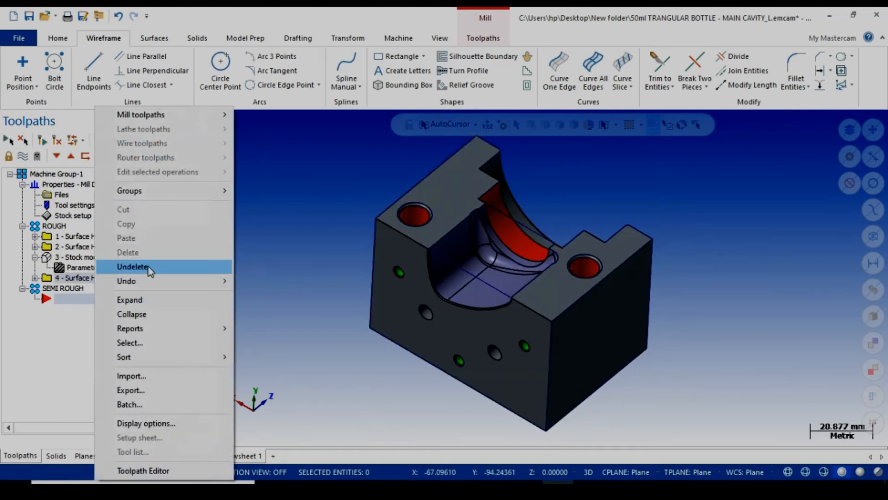
pyautogui.click(89, 282)
pyautogui.rightClick(90, 282)
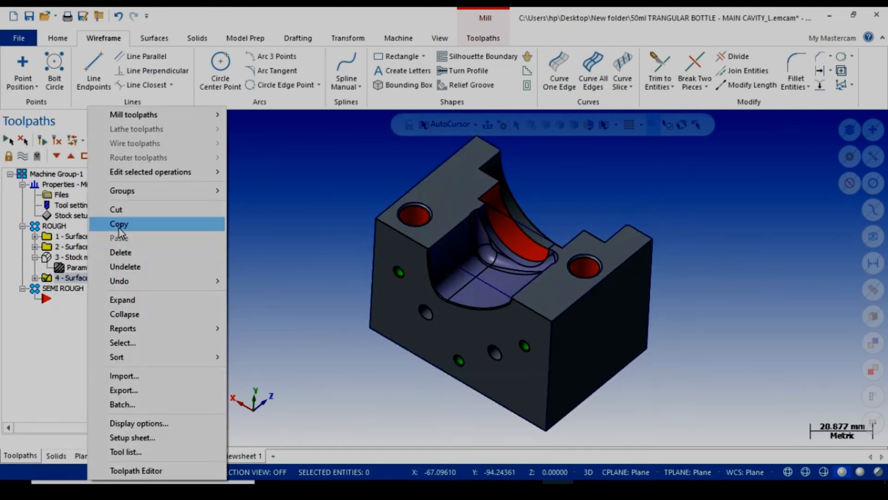
pyautogui.click(121, 224)
pyautogui.rightClick(66, 298)
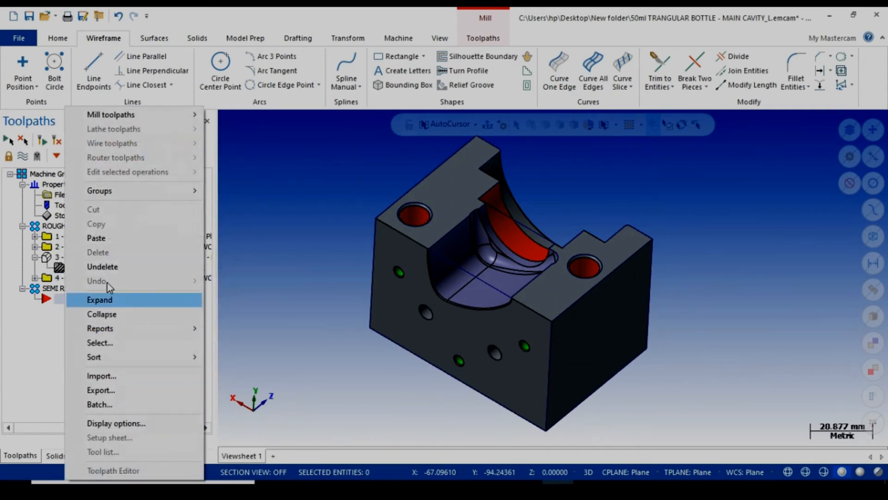
pyautogui.click(97, 238)
# - Open the parameters of the copied operation 5 and change its toolpath type to Raster finishing
pyautogui.click(36, 298)
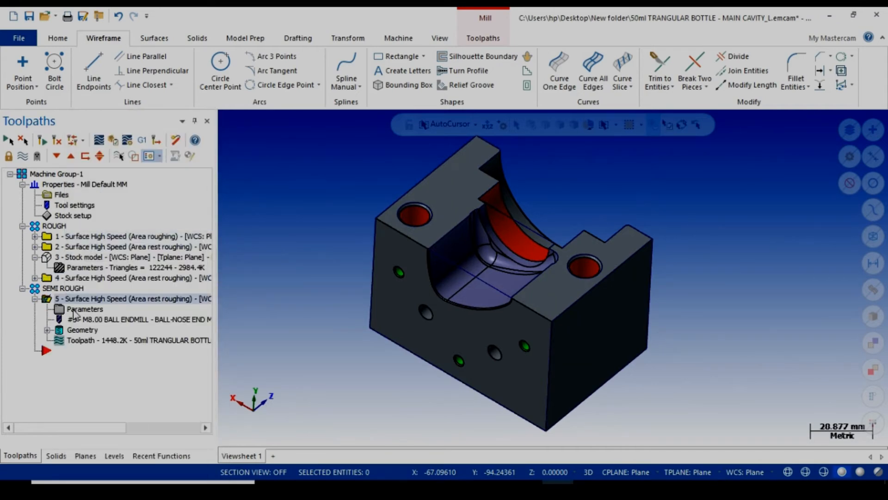
pyautogui.click(77, 309)
pyautogui.click(93, 69)
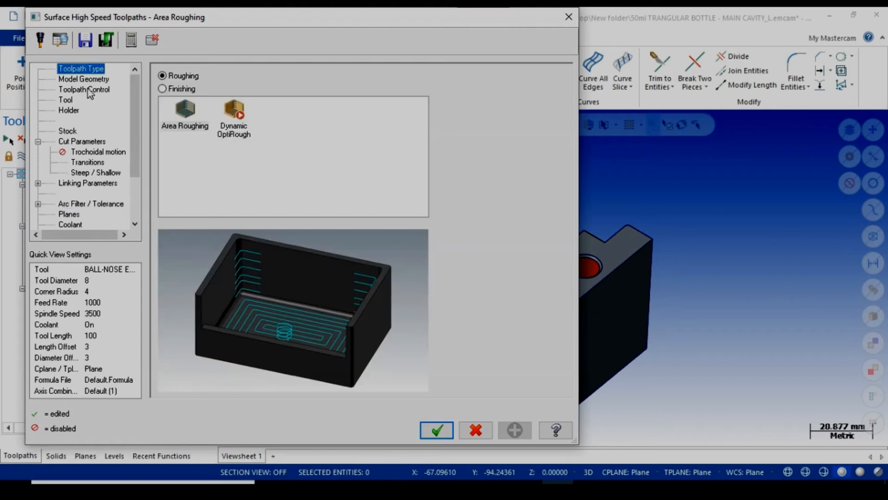
pyautogui.click(162, 88)
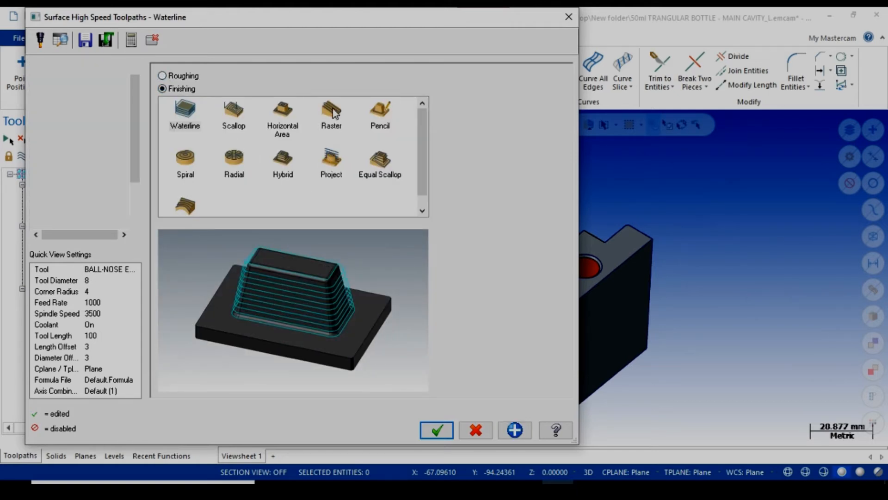
pyautogui.click(336, 125)
# - Set the wall stock and floor stock of the machining geometry to 0.1
pyautogui.click(88, 79)
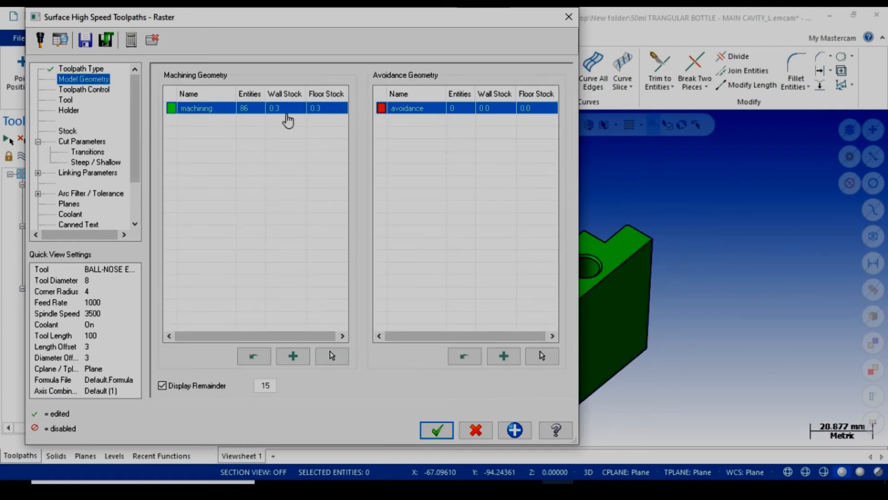
pyautogui.click(294, 110)
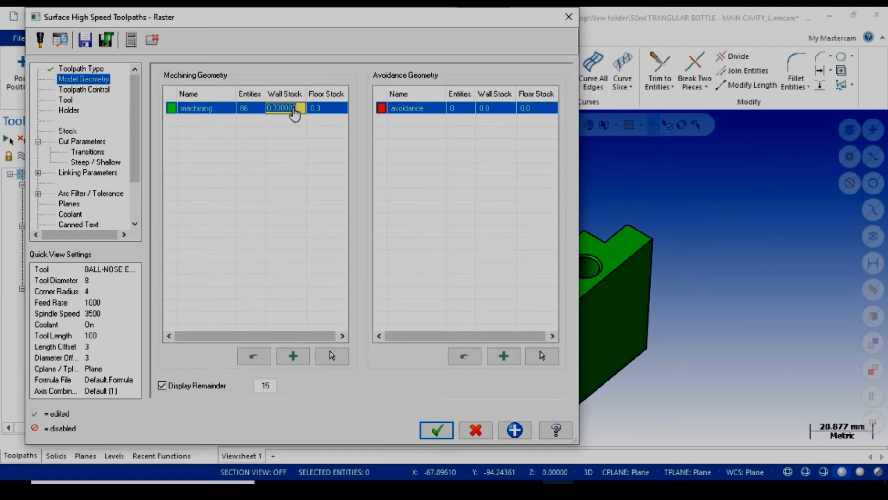
pyautogui.write('0.2')
pyautogui.press('Return')
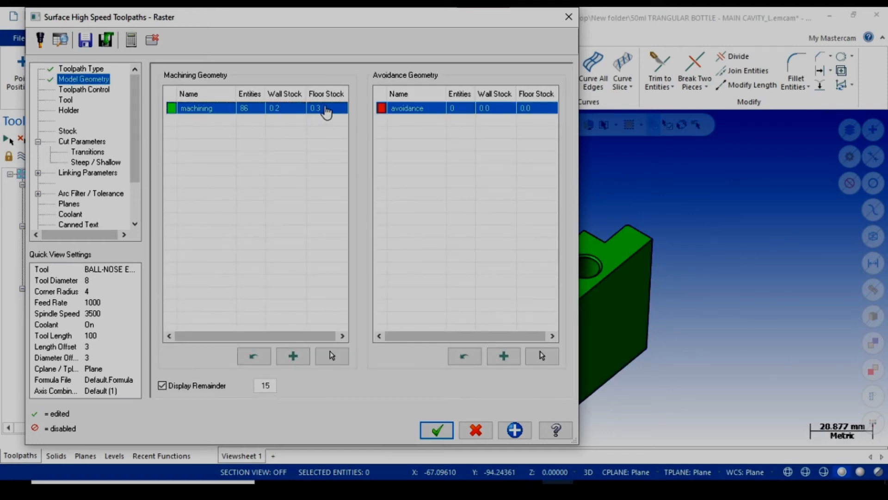
pyautogui.click(332, 110)
pyautogui.write('0.1')
pyautogui.press('Return')
pyautogui.click(286, 110)
pyautogui.write('0.1')
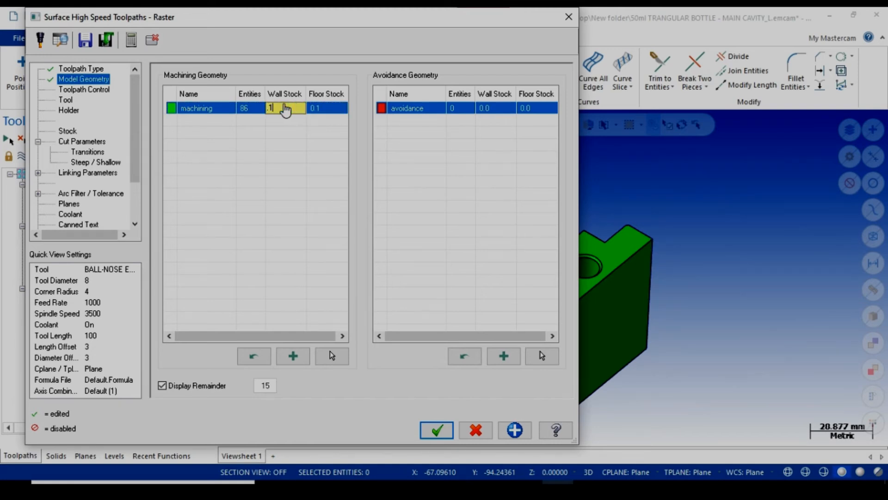
pyautogui.press('Return')
# - Check the containment and holder settings, keep the 8 mm ball-nose end mill, and set its feed rate to 2000
pyautogui.click(83, 90)
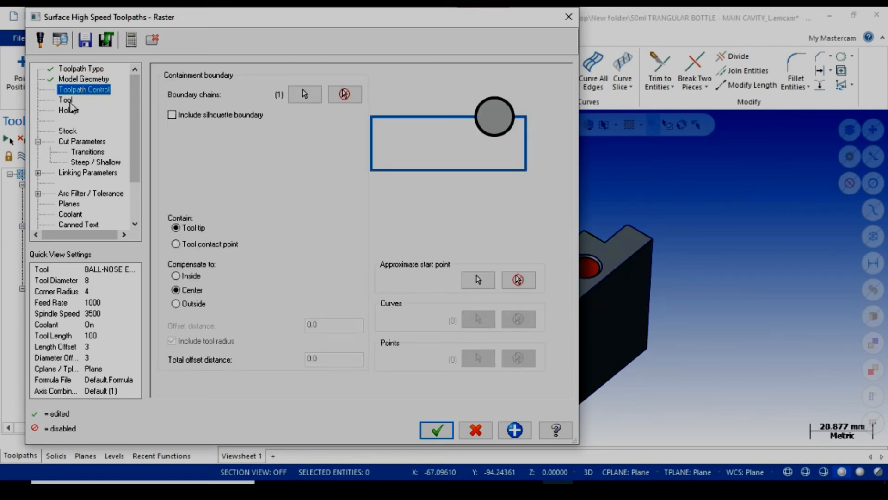
pyautogui.click(68, 101)
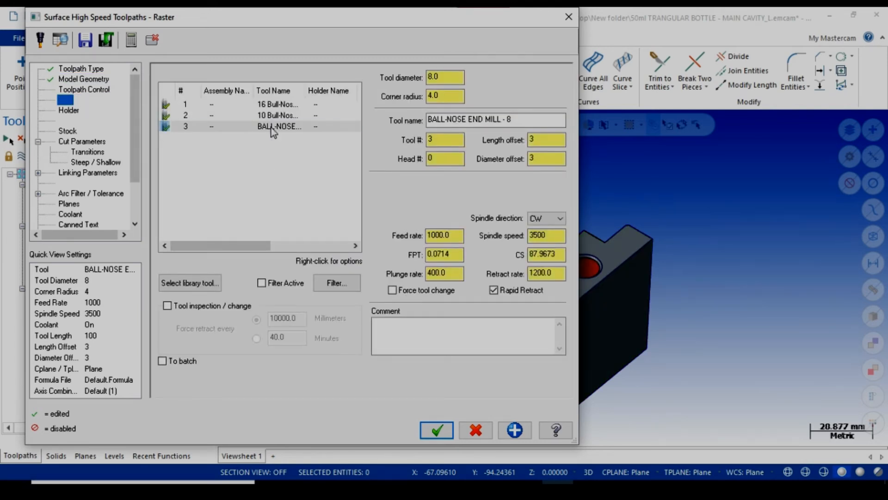
pyautogui.click(272, 129)
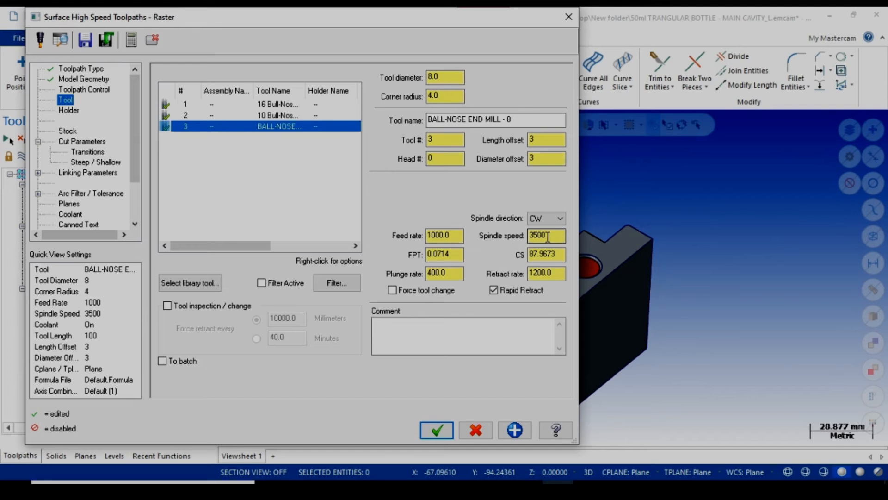
pyautogui.click(78, 131)
pyautogui.click(70, 111)
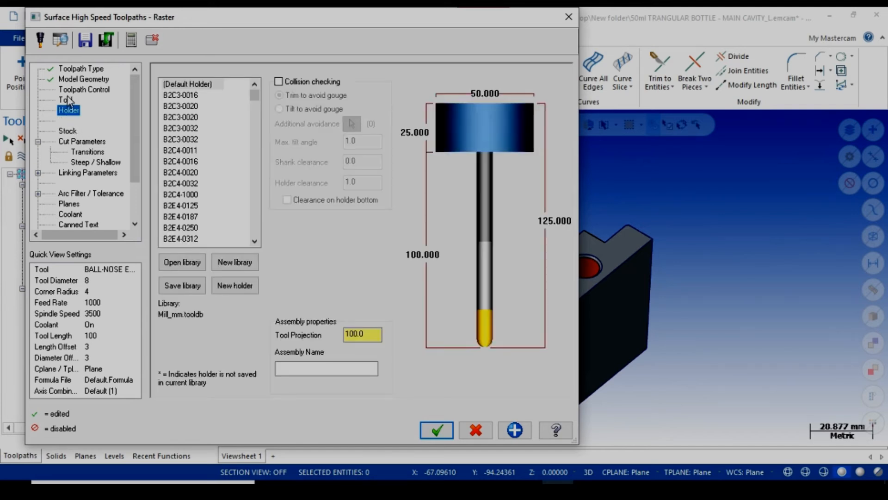
pyautogui.click(67, 100)
pyautogui.moveTo(448, 234); pyautogui.dragTo(422, 236)
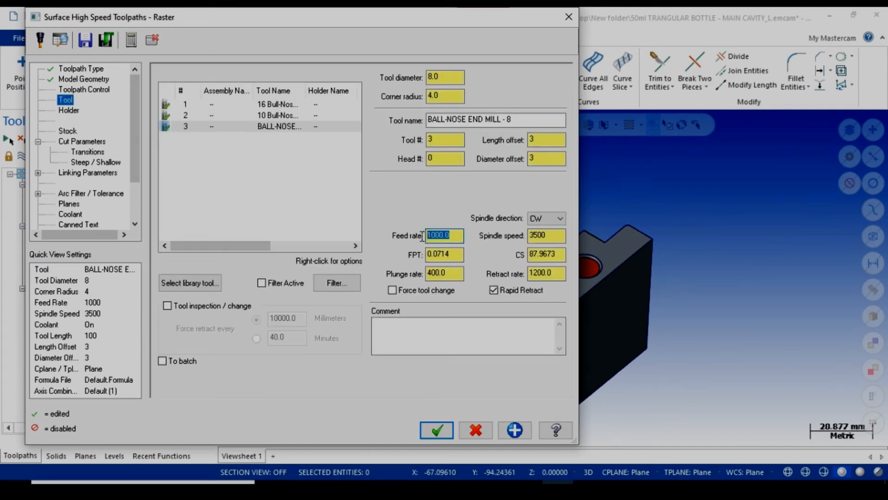
pyautogui.write('2000')
pyautogui.press('Return')
pyautogui.click(551, 236)
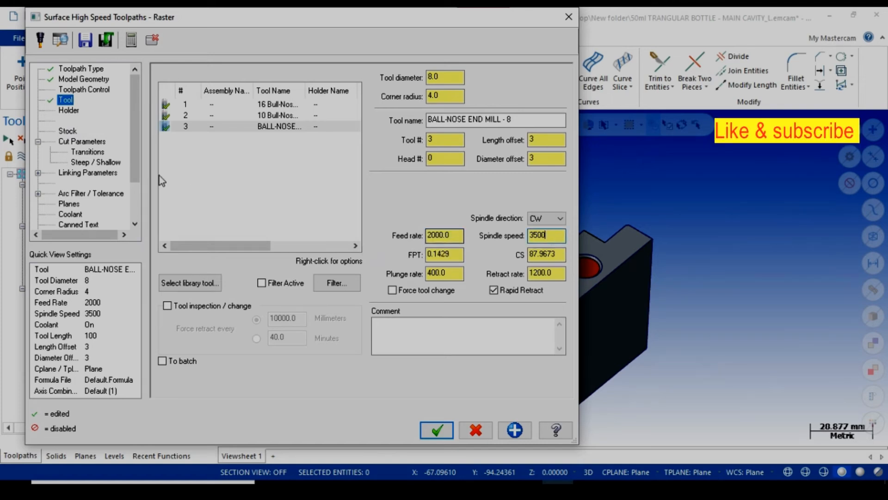
pyautogui.click(76, 111)
# - Set the raster cut method to Zigzag and the stepover to 0.5
pyautogui.click(76, 142)
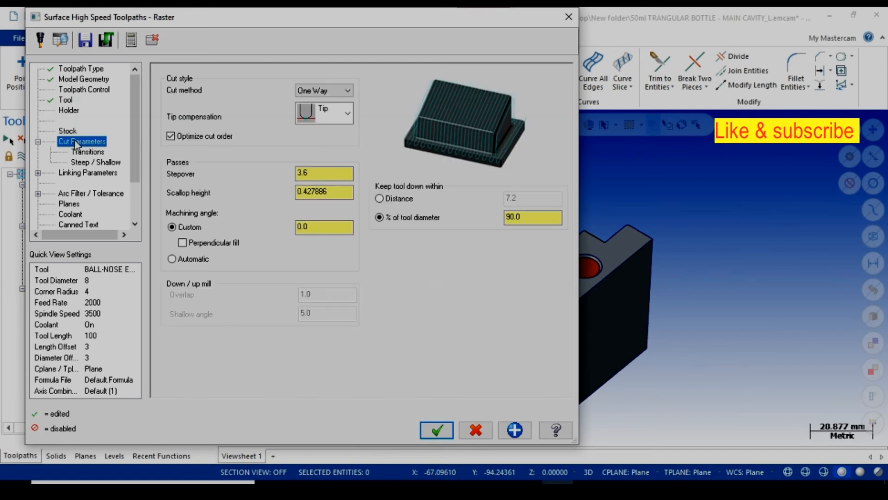
pyautogui.click(353, 91)
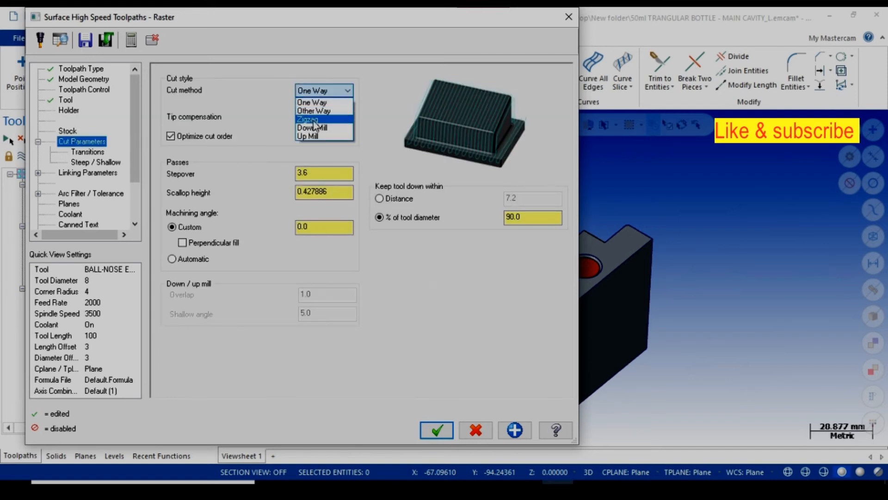
pyautogui.click(319, 107)
pyautogui.moveTo(334, 176)
pyautogui.mouseDown()
pyautogui.moveTo(279, 174)
pyautogui.moveTo(337, 191)
pyautogui.mouseUp()
pyautogui.write('0.5')
pyautogui.press('Return')
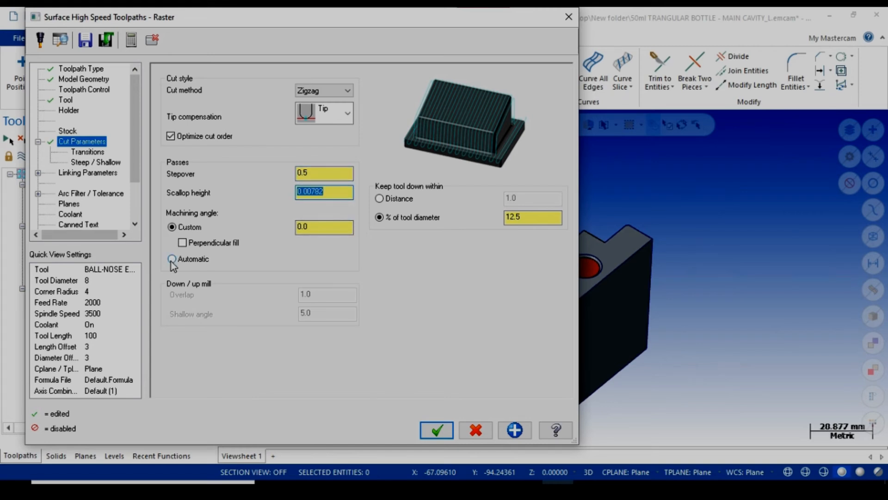
# - Check the transition, steep/shallow and linking settings, and set the total tolerance to 0.01
pyautogui.click(88, 152)
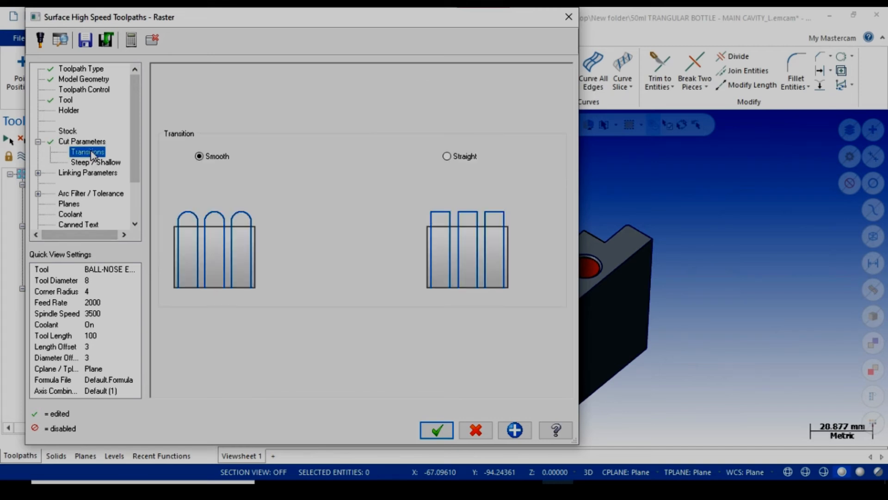
pyautogui.click(97, 162)
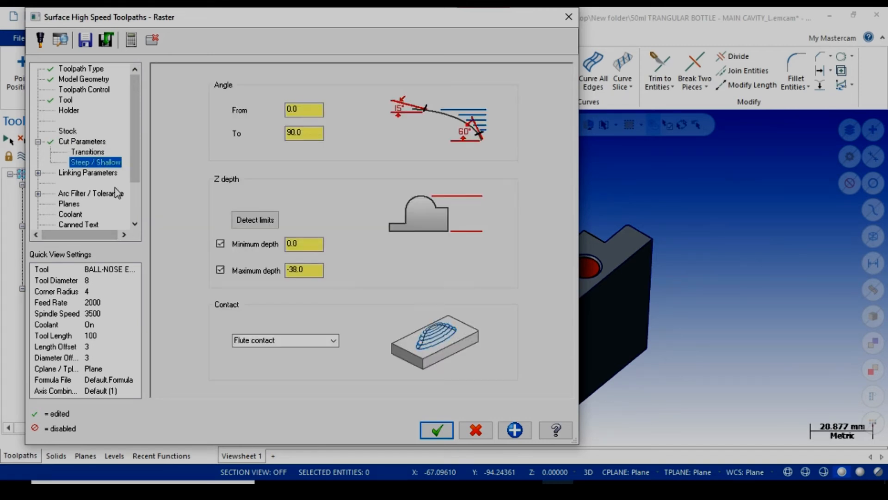
pyautogui.click(90, 174)
pyautogui.click(91, 194)
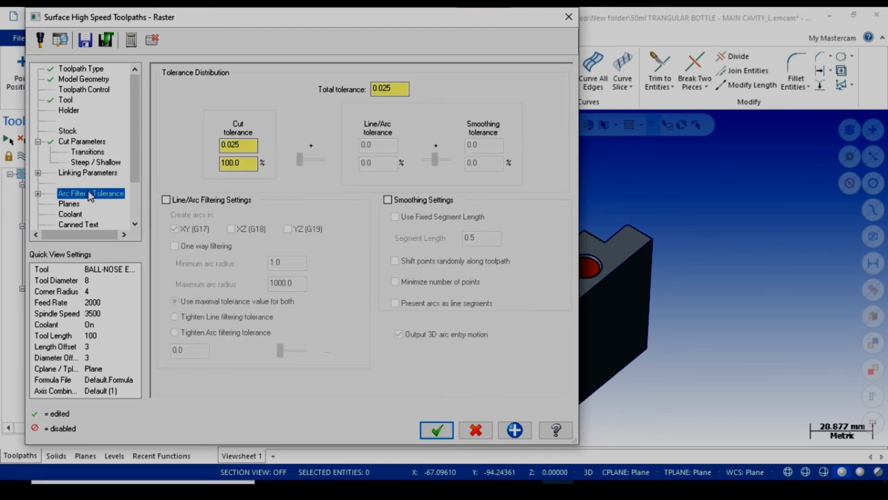
pyautogui.doubleClick(390, 89)
pyautogui.write('0.01')
pyautogui.press('Return')
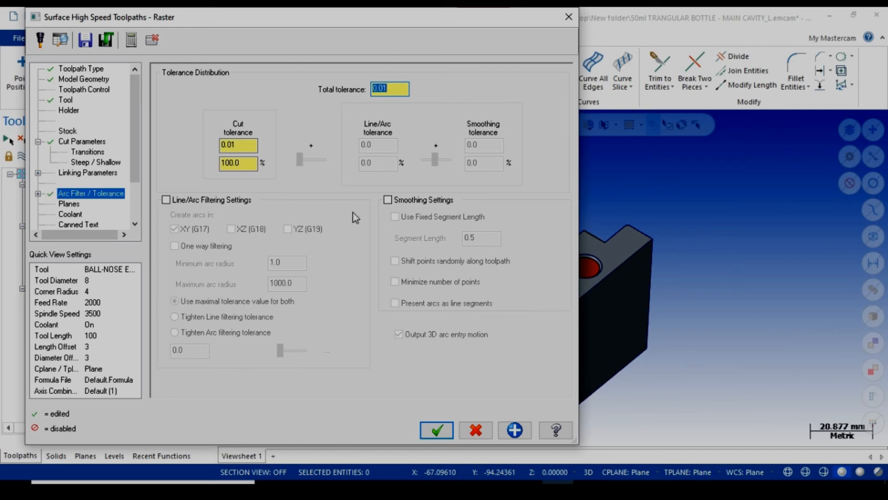
# - Accept the raster parameters and regenerate the toolpath of operation 5
pyautogui.click(437, 430)
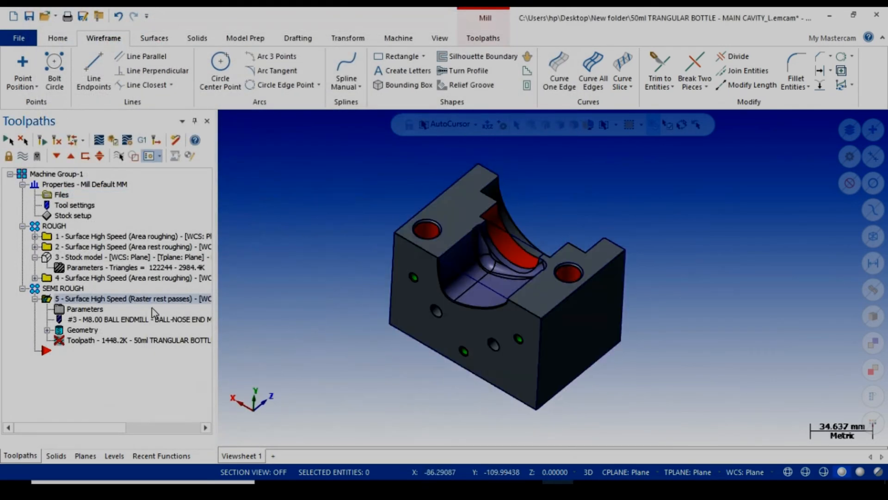
pyautogui.click(43, 140)
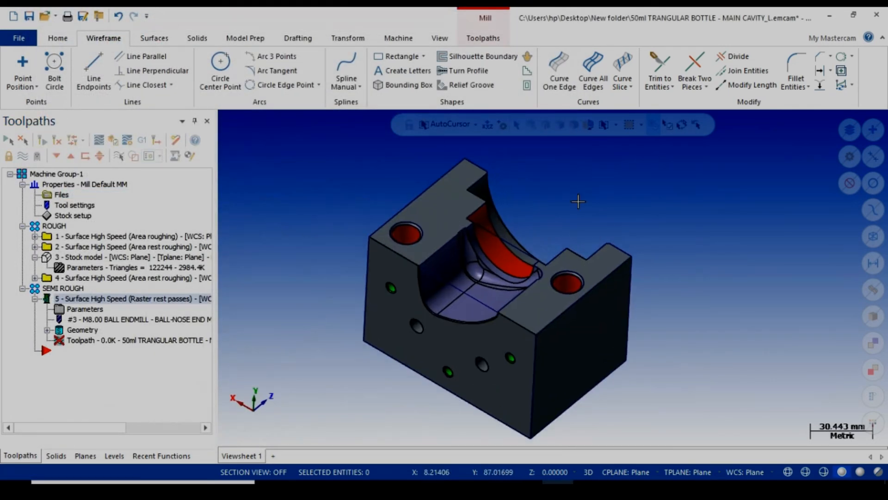
# - Display the toolpath of operation 5 and examine its rest passes along the cavity floor and shoulder
pyautogui.scroll(1, 574, 201)
pyautogui.scroll(1, 571, 204)
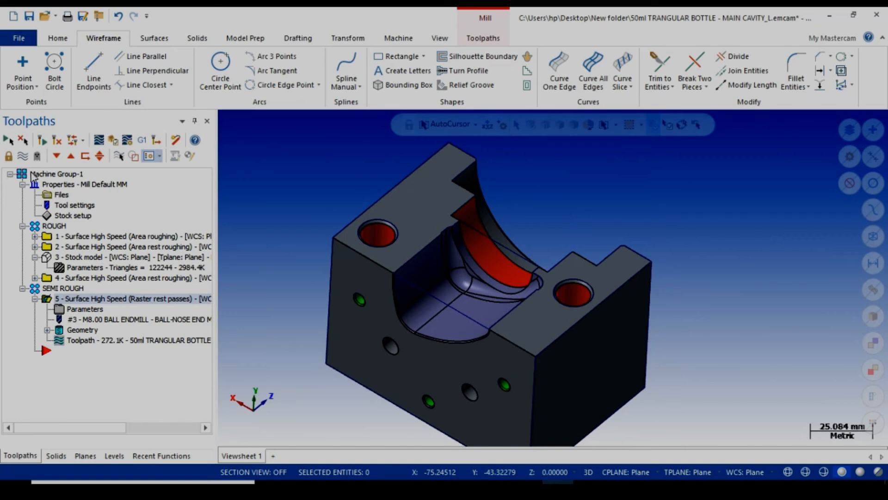
pyautogui.click(22, 157)
pyautogui.scroll(1, 494, 279)
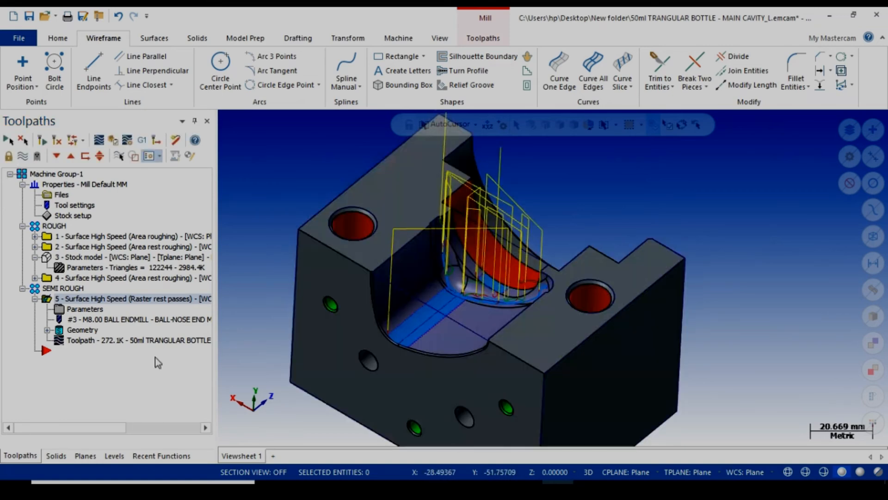
pyautogui.click(81, 309)
pyautogui.moveTo(60, 426); pyautogui.dragTo(87, 427)
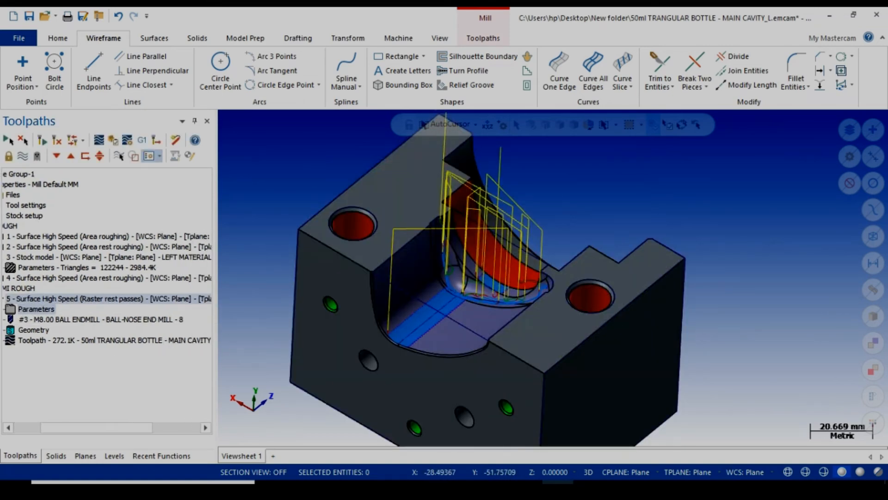
pyautogui.click(24, 427)
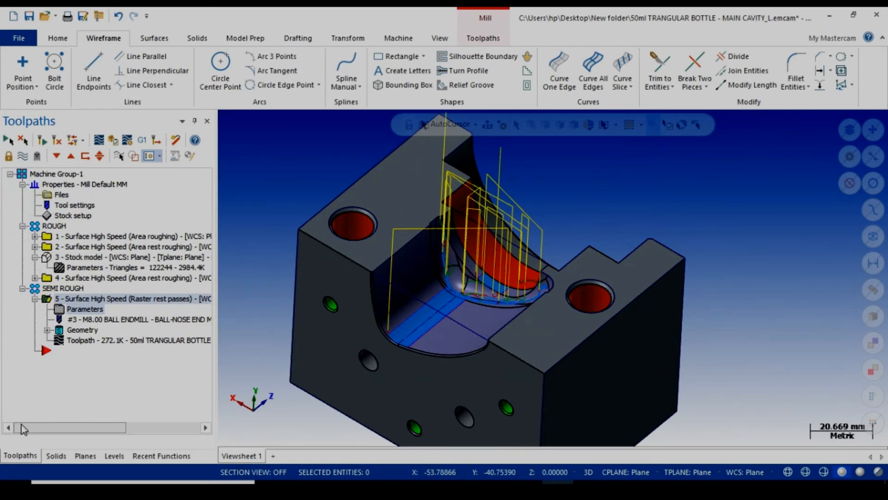
pyautogui.scroll(2, 471, 272)
pyautogui.scroll(4, 472, 272)
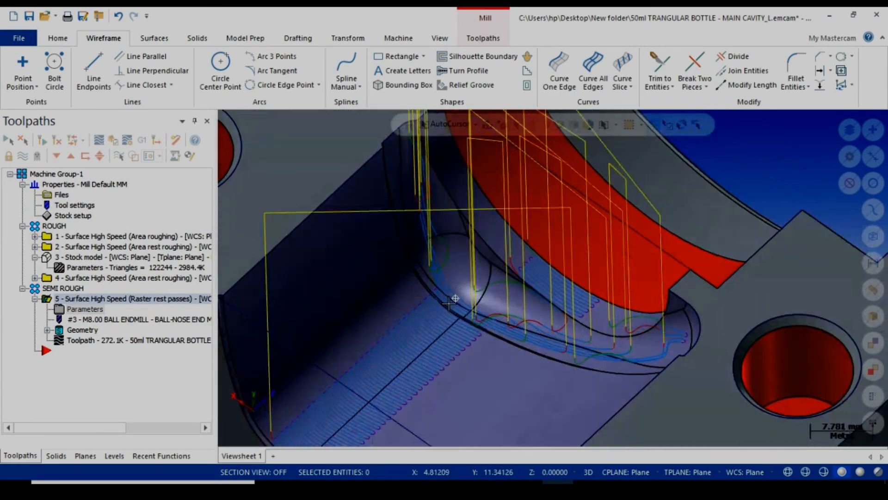
pyautogui.moveTo(449, 304); pyautogui.dragTo(498, 259, button='middle')
pyautogui.scroll(-2, 440, 311)
pyautogui.moveTo(440, 310); pyautogui.dragTo(440, 313, button='middle')
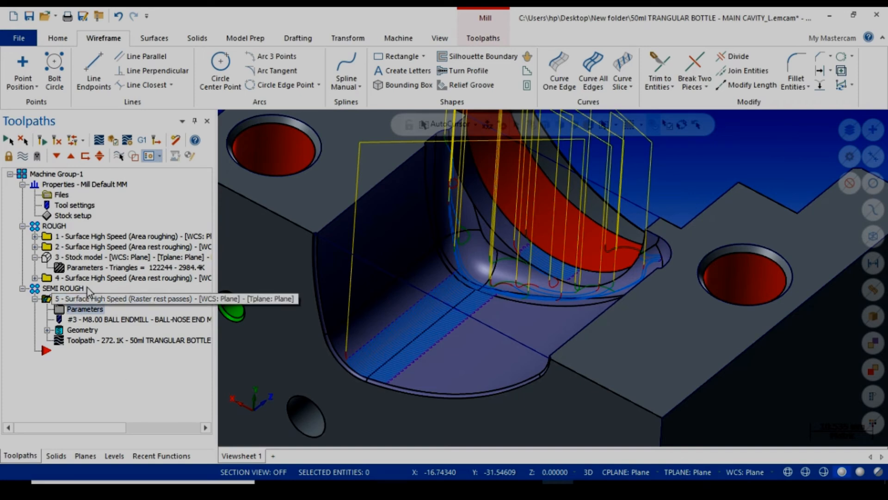
# - Turn off Trim to stock in the raster parameters of operation 5 and regenerate the toolpath
pyautogui.click(82, 308)
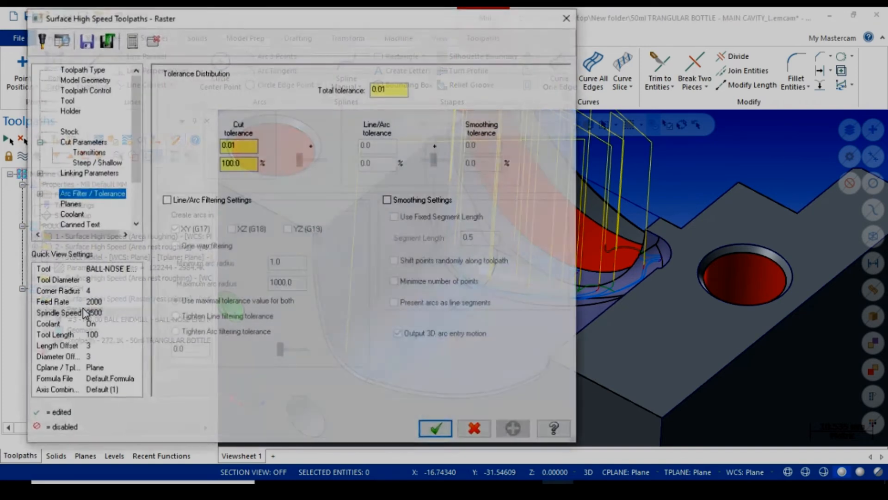
pyautogui.click(68, 131)
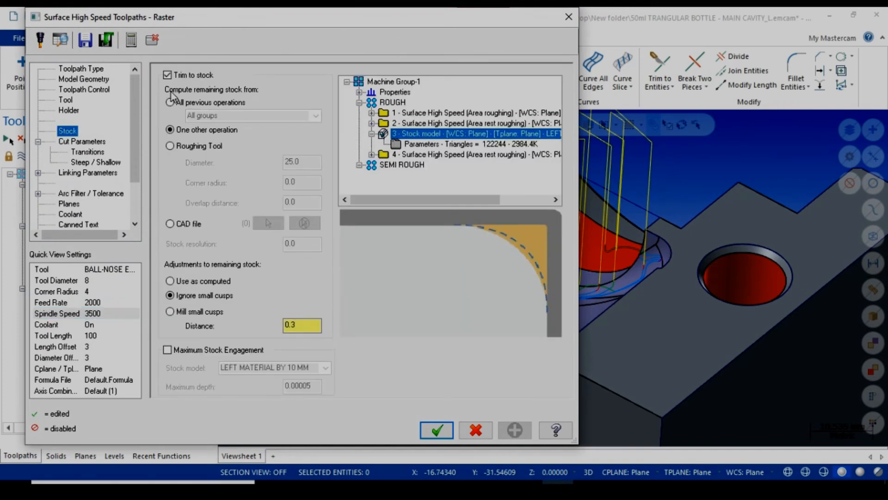
pyautogui.click(438, 429)
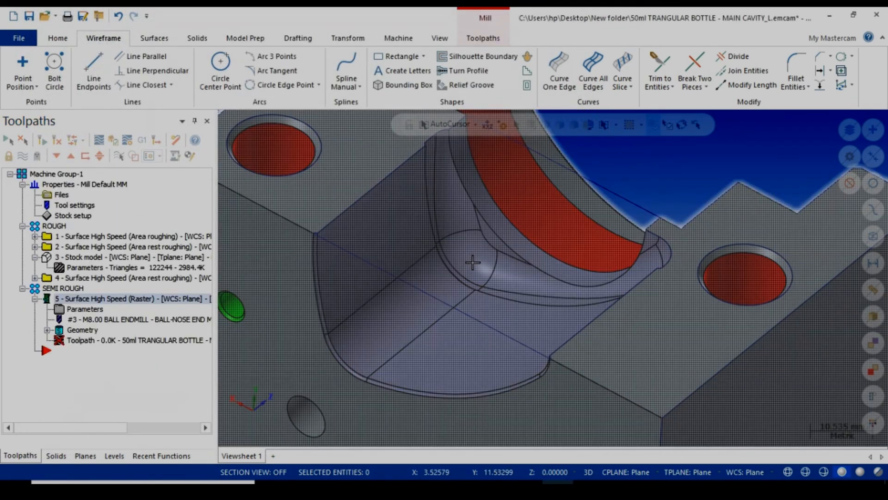
# - Examine how the regenerated raster passes cover the cavity walls, floor and bottle shoulder from several angles
pyautogui.scroll(-5, 490, 298)
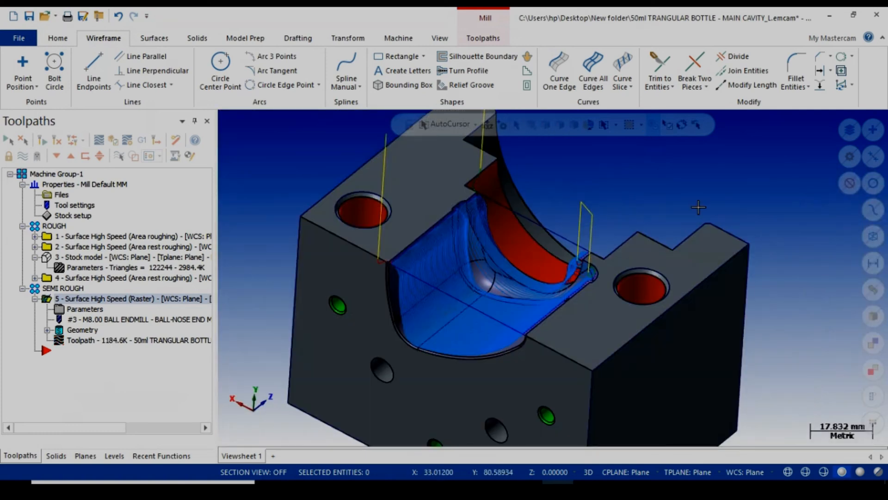
pyautogui.scroll(4, 471, 322)
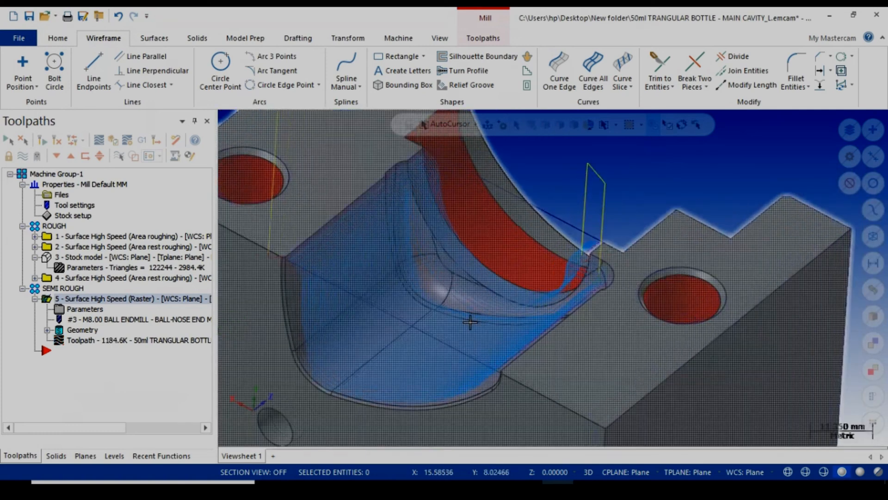
pyautogui.moveTo(470, 322)
pyautogui.mouseDown(button='middle')
pyautogui.moveTo(470, 353)
pyautogui.moveTo(471, 339)
pyautogui.moveTo(486, 351)
pyautogui.moveTo(469, 296)
pyautogui.moveTo(440, 349)
pyautogui.moveTo(463, 324)
pyautogui.moveTo(477, 326)
pyautogui.moveTo(458, 354)
pyautogui.moveTo(472, 361)
pyautogui.moveTo(471, 327)
pyautogui.mouseUp(button='middle')
pyautogui.scroll(2, 420, 263)
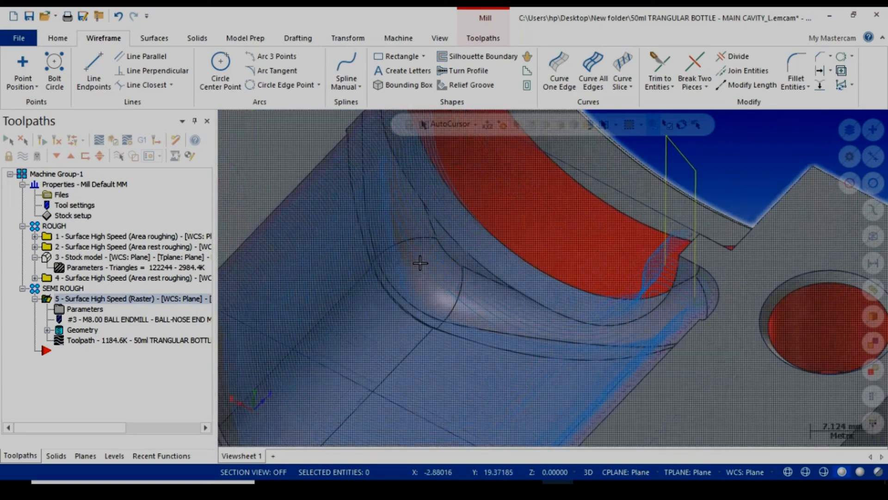
pyautogui.scroll(2, 445, 291)
pyautogui.moveTo(446, 291)
pyautogui.mouseDown(button='middle')
pyautogui.moveTo(468, 254)
pyautogui.moveTo(484, 254)
pyautogui.moveTo(440, 310)
pyautogui.moveTo(432, 290)
pyautogui.moveTo(448, 273)
pyautogui.moveTo(432, 287)
pyautogui.moveTo(440, 310)
pyautogui.moveTo(421, 257)
pyautogui.mouseUp(button='middle')
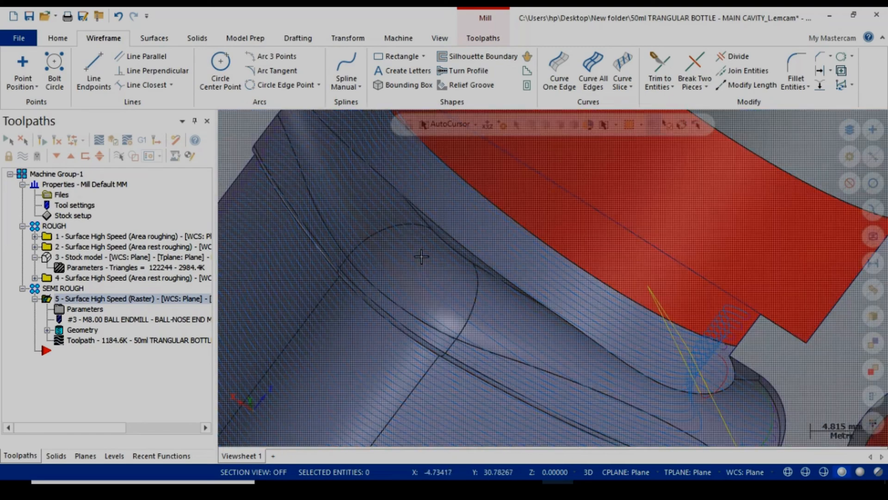
pyautogui.scroll(-2, 443, 239)
pyautogui.scroll(-4, 443, 238)
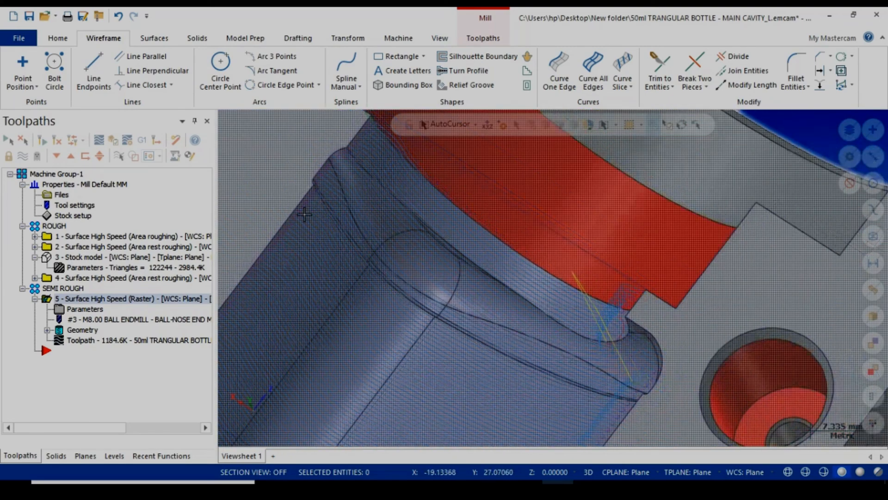
pyautogui.rightClick(663, 140)
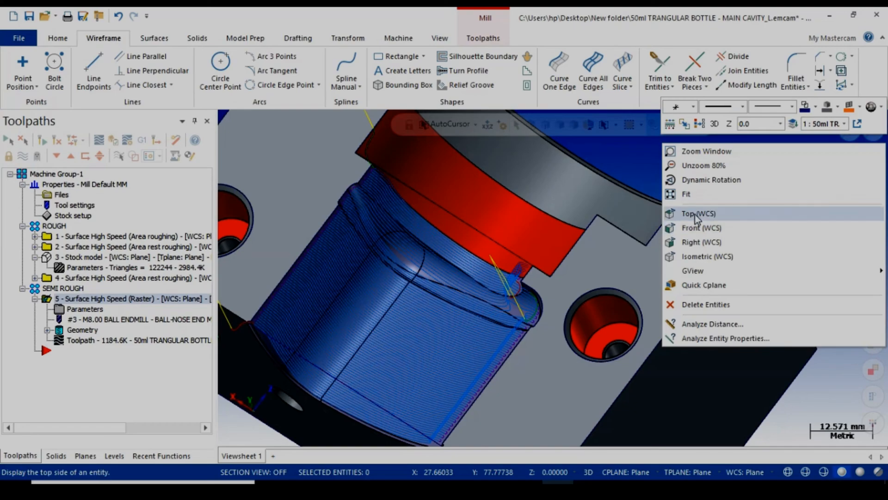
pyautogui.click(695, 213)
pyautogui.scroll(3, 535, 290)
pyautogui.moveTo(485, 304); pyautogui.dragTo(440, 252, button='middle')
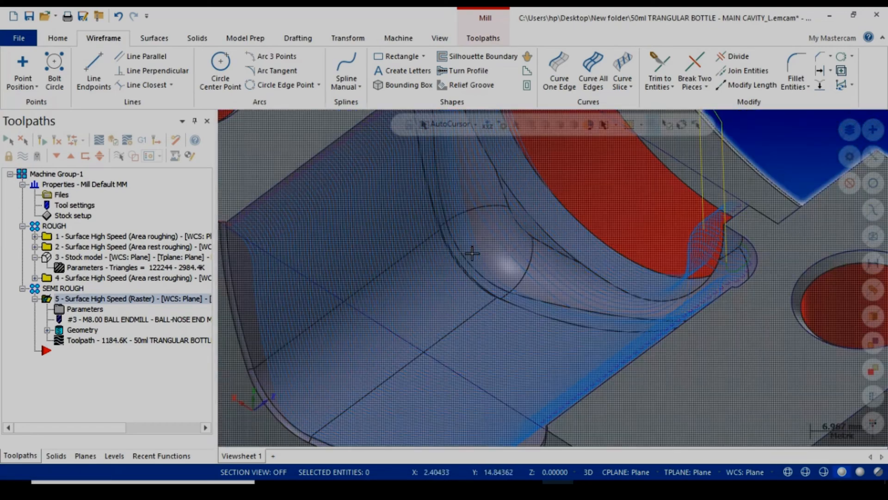
pyautogui.scroll(4, 490, 258)
pyautogui.moveTo(499, 266); pyautogui.dragTo(477, 258, button='middle')
pyautogui.scroll(-3, 476, 258)
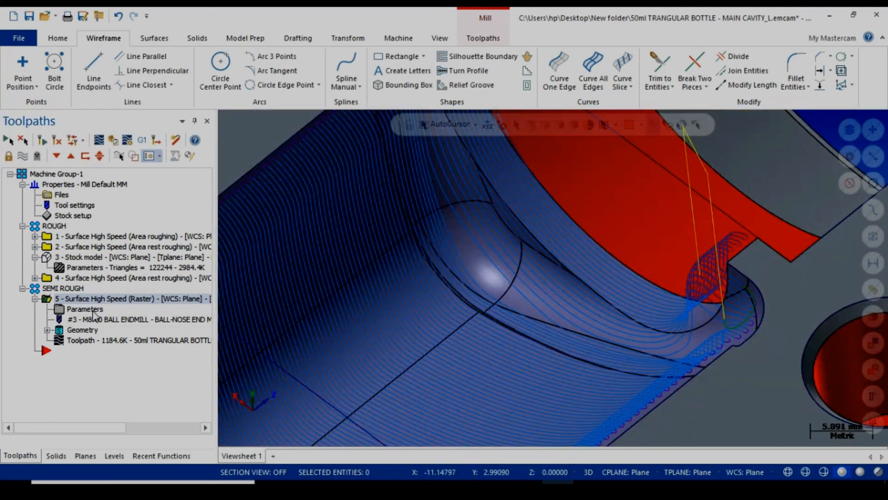
# - Enable Perpendicular fill in the cut parameters of operation 5 and regenerate the raster toolpath
pyautogui.click(86, 309)
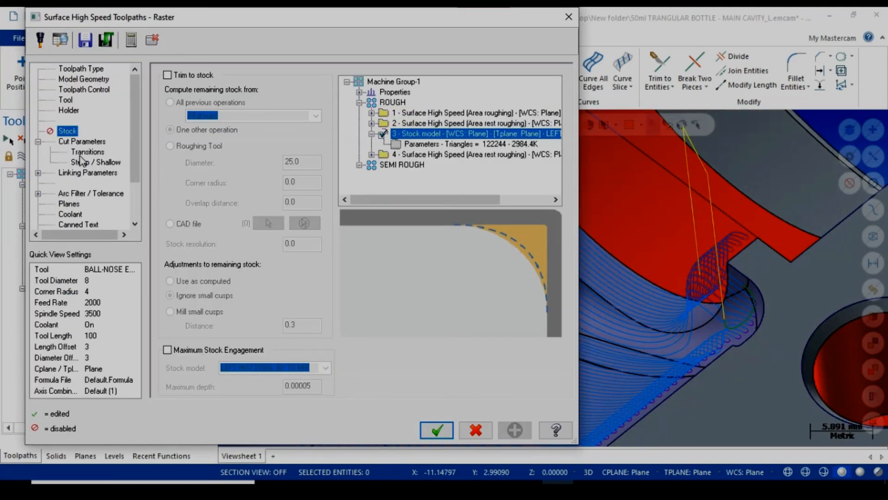
pyautogui.click(93, 163)
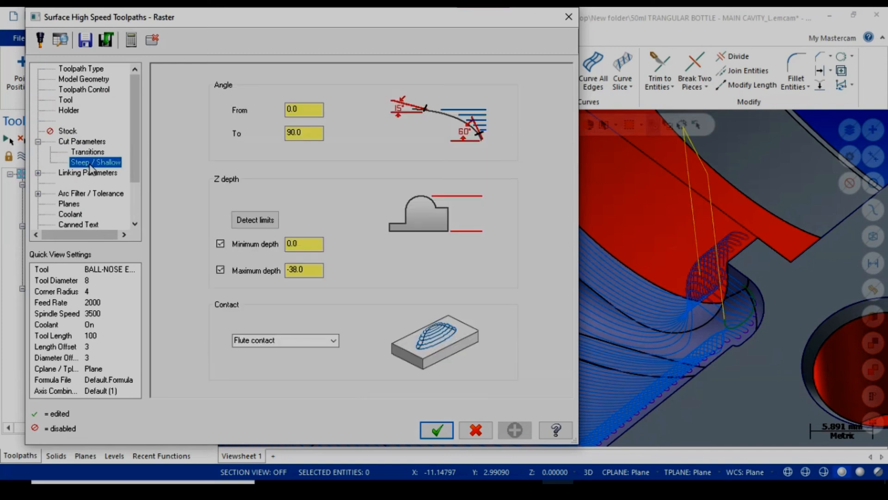
pyautogui.click(90, 142)
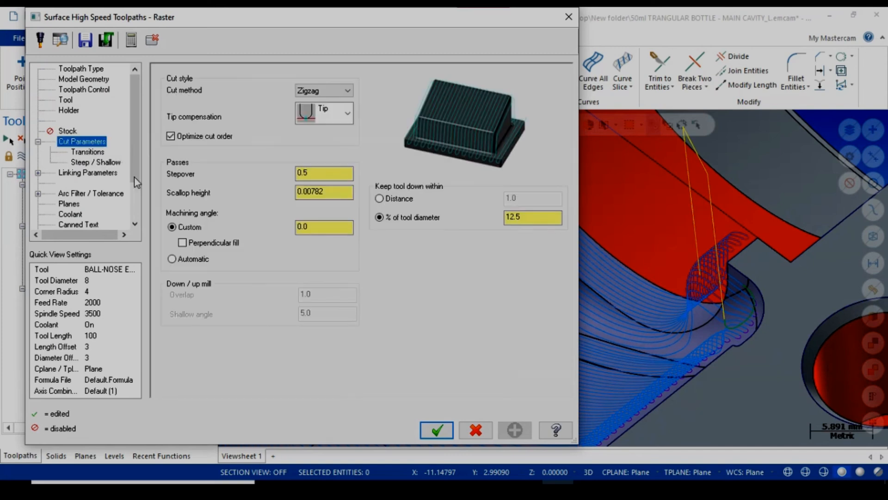
pyautogui.click(182, 243)
pyautogui.click(437, 426)
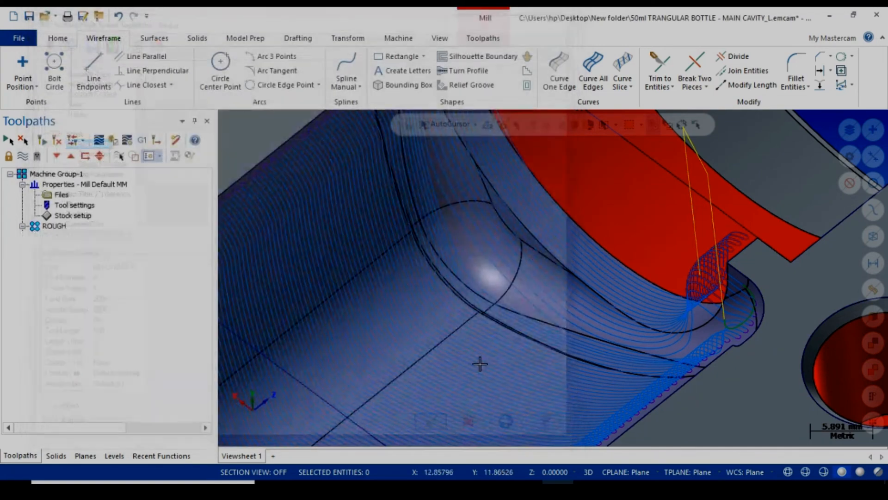
pyautogui.scroll(-4, 480, 362)
pyautogui.hotkey('alt', 't')
pyautogui.click(50, 140)
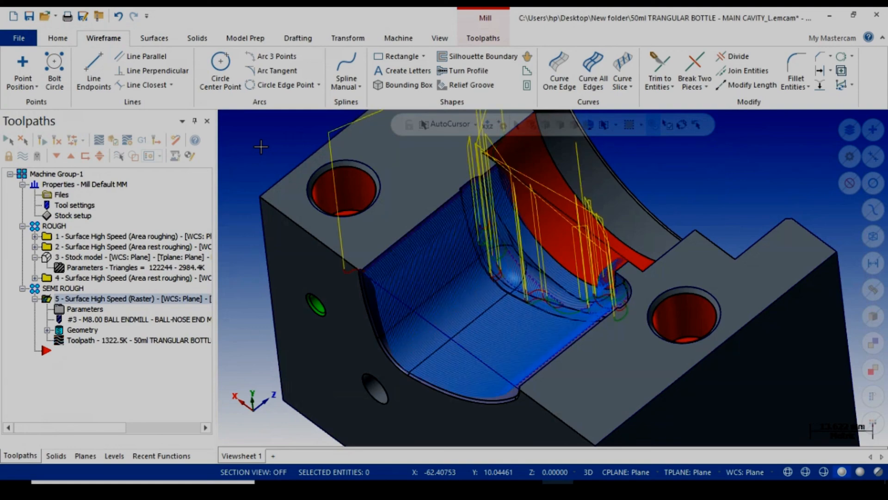
# - Examine the perpendicular fill passes around the cavity's shoulder and neck end
pyautogui.scroll(5, 492, 264)
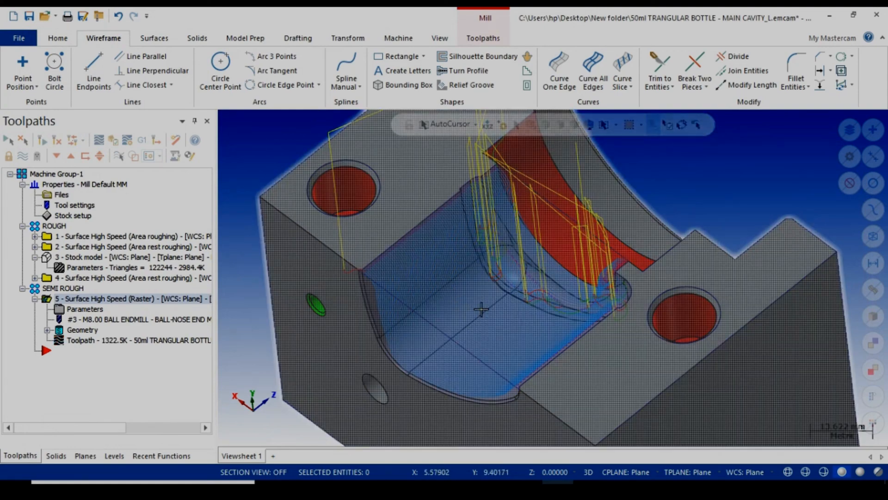
pyautogui.moveTo(492, 264)
pyautogui.mouseDown(button='middle')
pyautogui.moveTo(523, 279)
pyautogui.moveTo(510, 257)
pyautogui.mouseUp(button='middle')
pyautogui.scroll(-5, 510, 257)
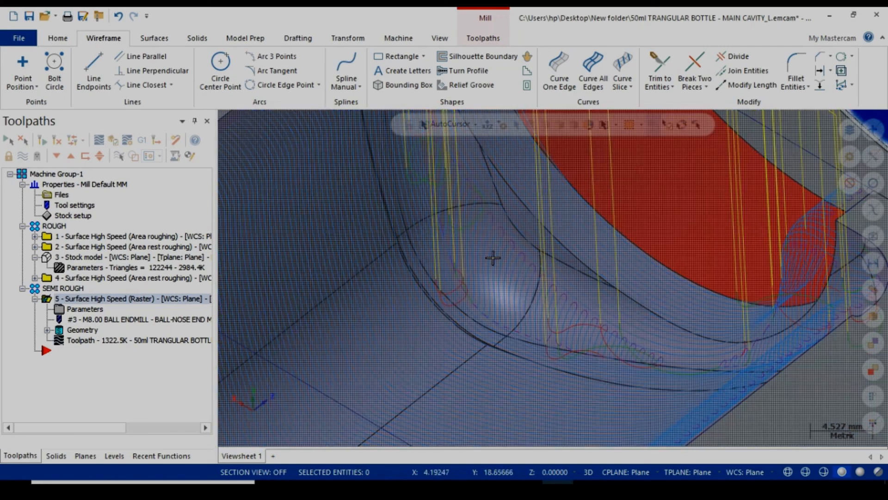
pyautogui.scroll(6, 480, 281)
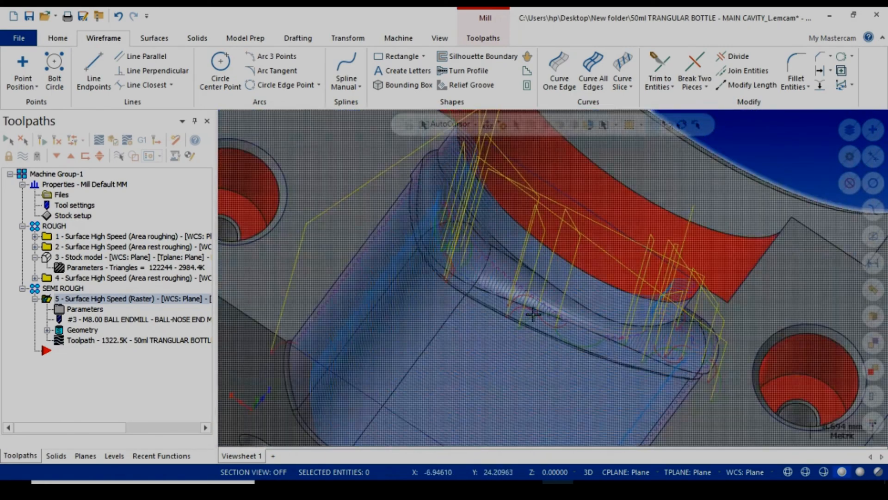
pyautogui.moveTo(694, 345); pyautogui.dragTo(687, 346, button='middle')
pyautogui.scroll(-10, 687, 346)
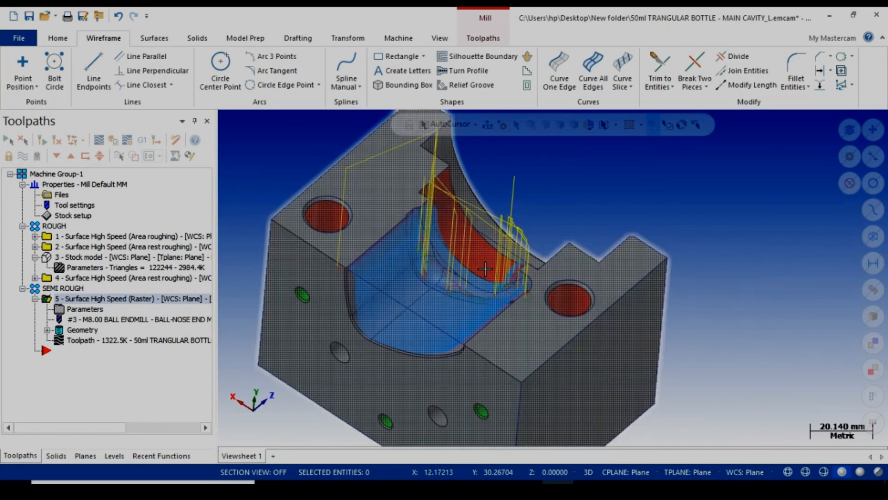
pyautogui.scroll(-3, 719, 222)
pyautogui.moveTo(718, 223); pyautogui.dragTo(720, 254, button='middle')
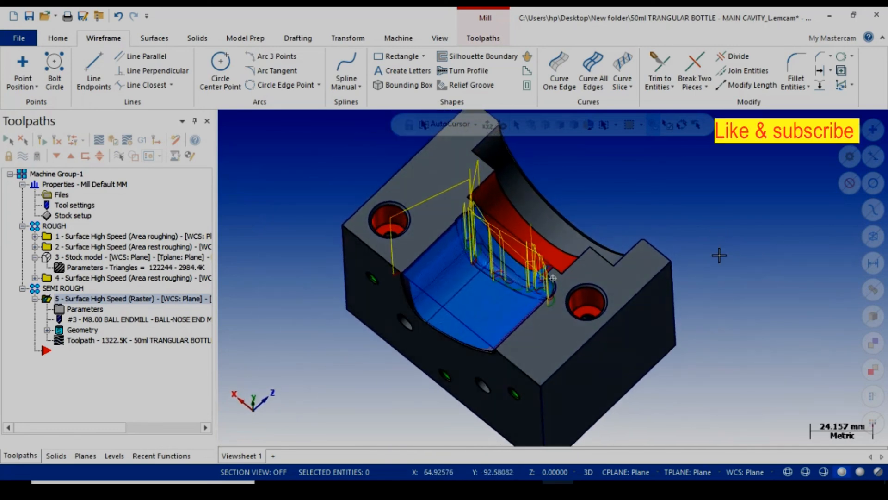
pyautogui.scroll(7, 456, 310)
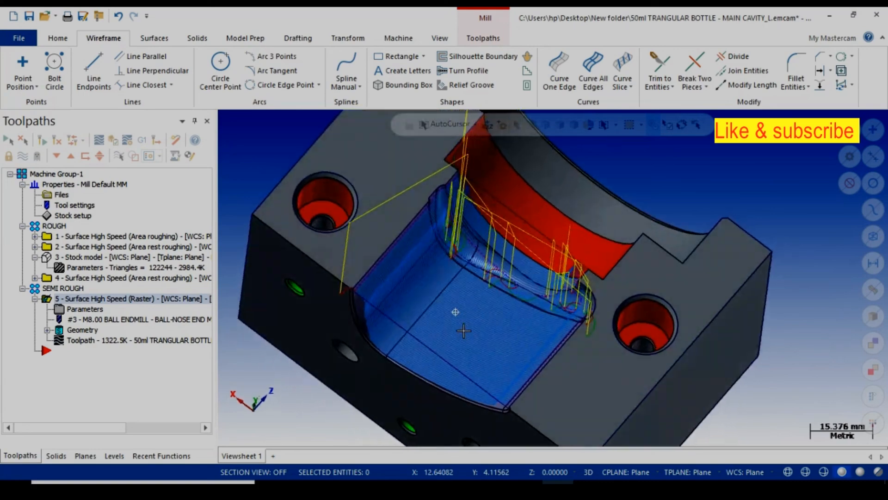